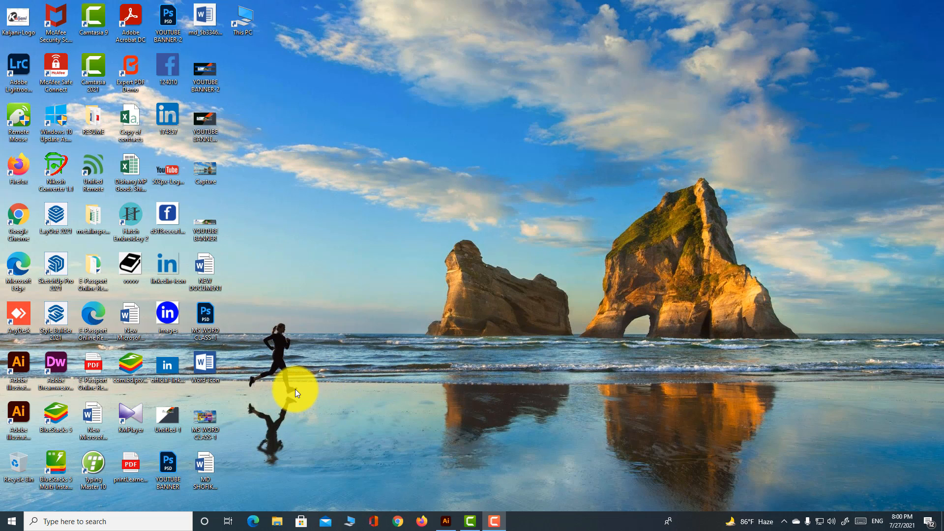
Examine the full list of recently added programs installed on the computer.
mouse_move(494, 525)
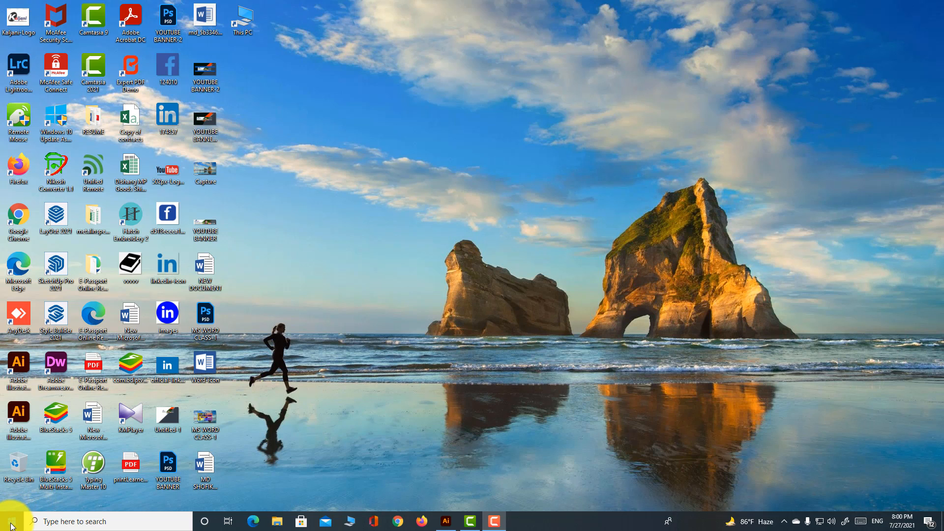
click(11, 521)
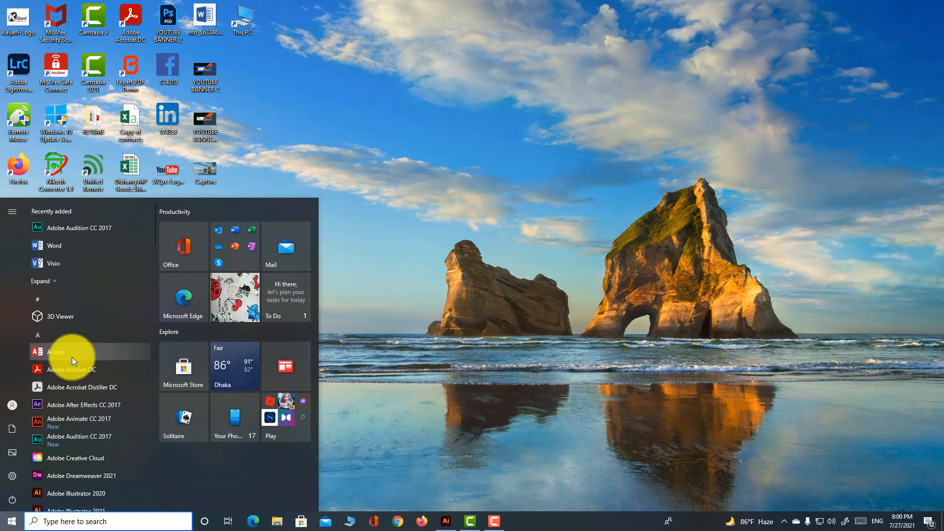
click(54, 282)
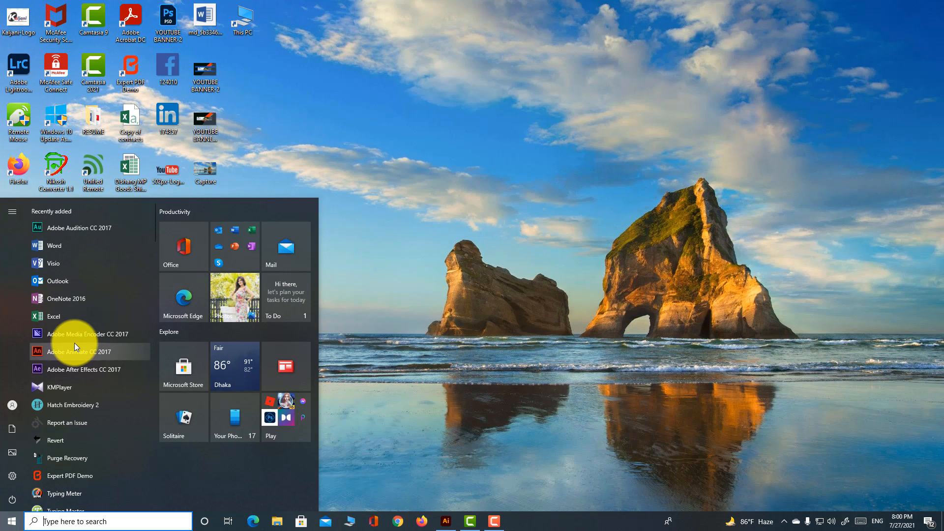
click(459, 264)
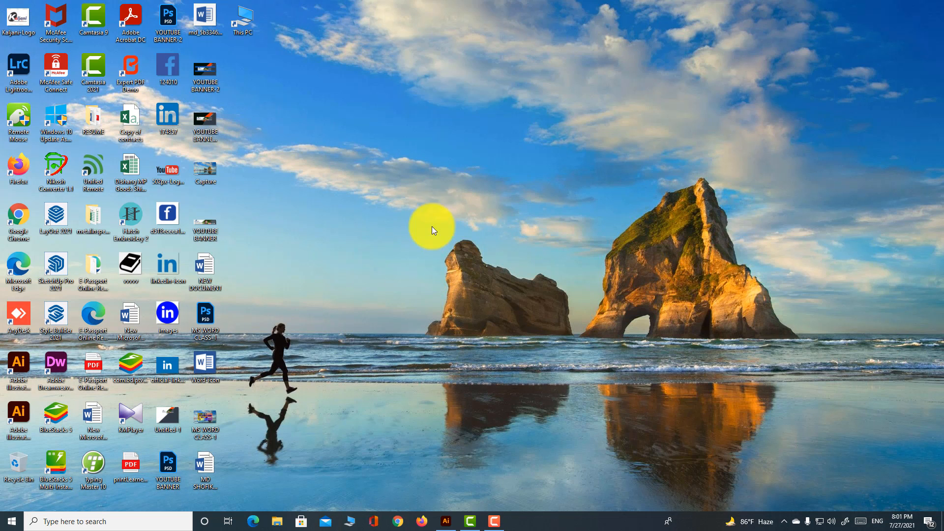
Create a new Microsoft Word document on the desktop.
right_click(534, 149)
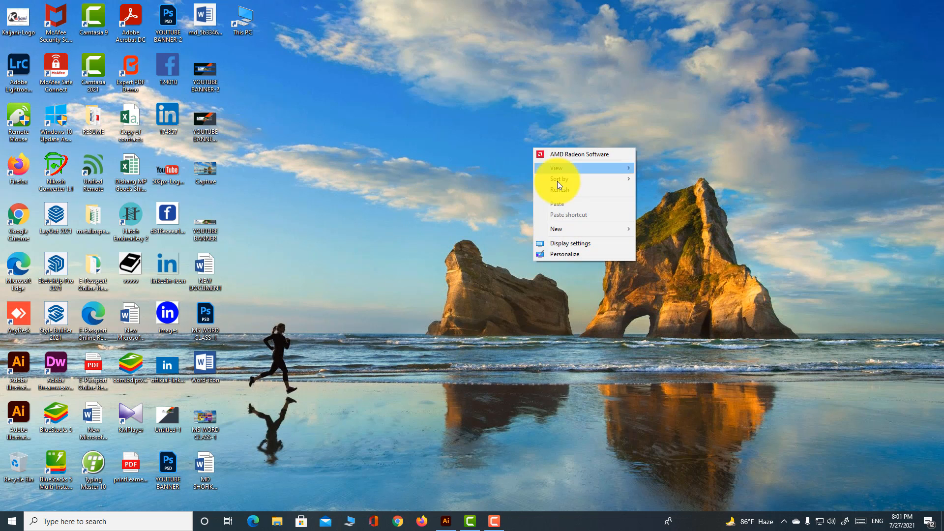
click(478, 146)
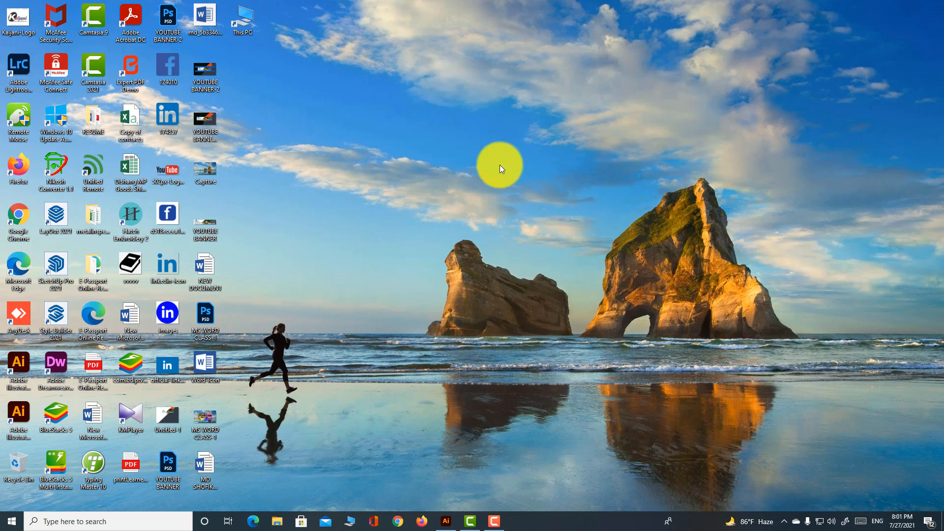
right_click(520, 141)
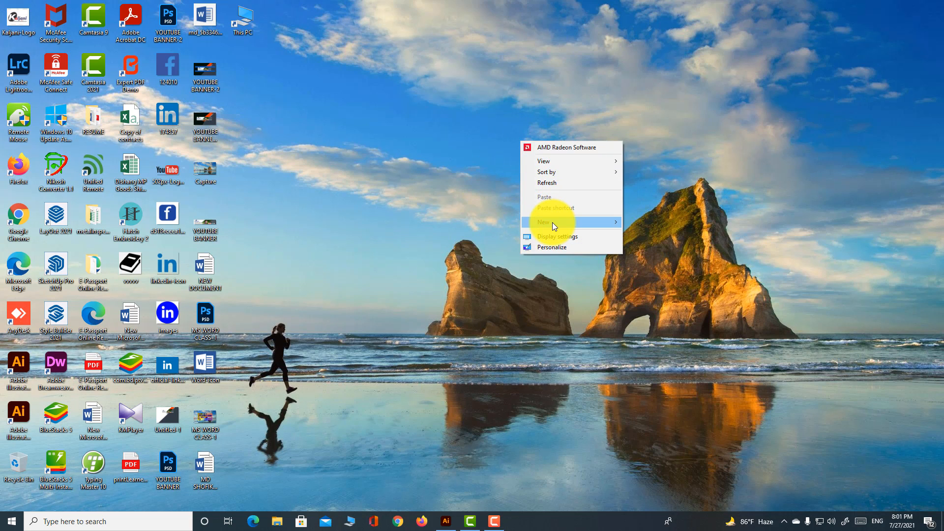
mouse_move(553, 224)
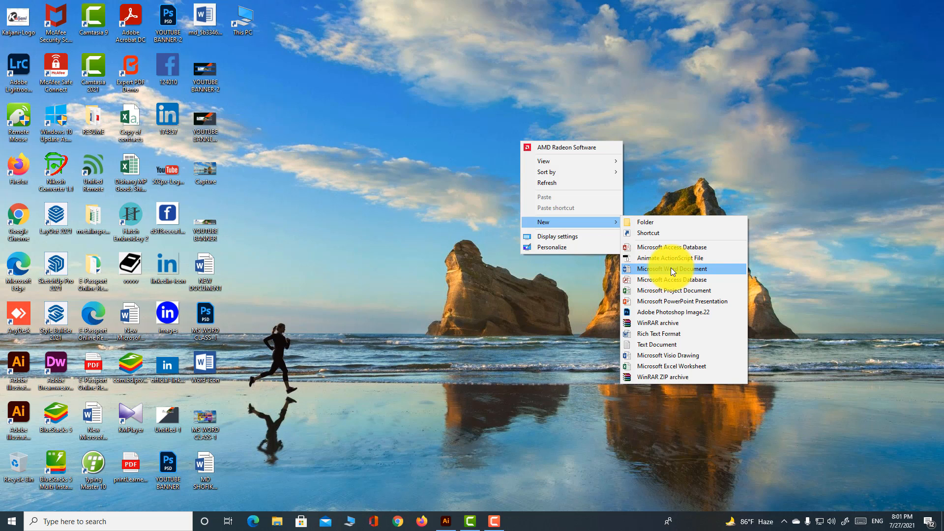
click(656, 270)
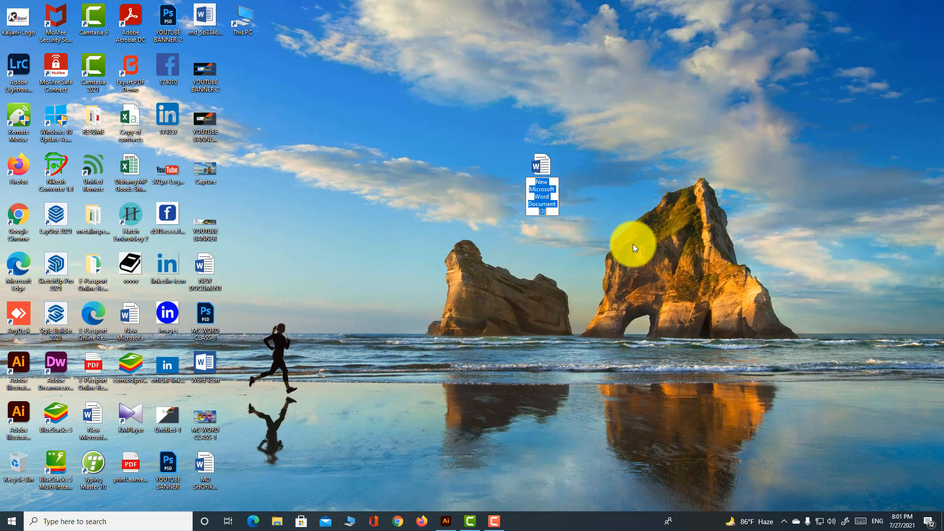
Name the new desktop document DOCUMENT CLSASS-02 and open it in Word.
key(BackSpace)
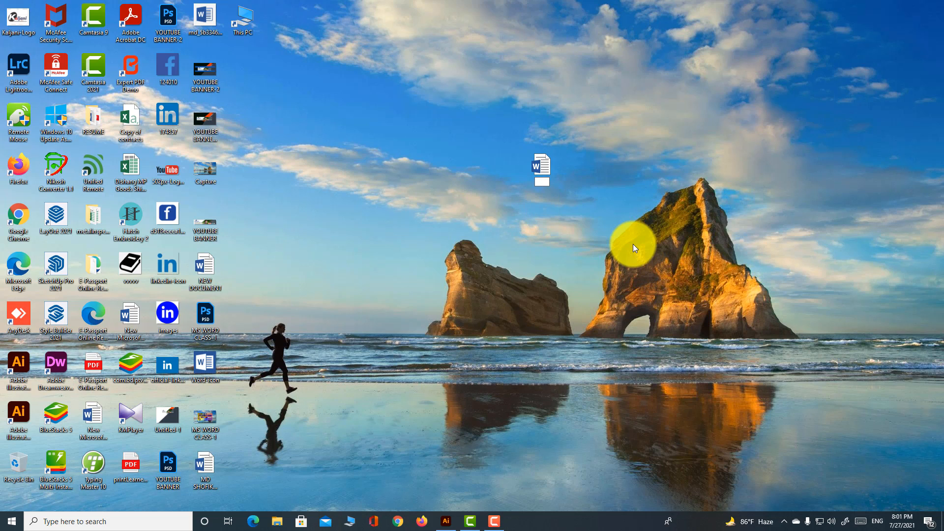
text(DOCUMENT C)
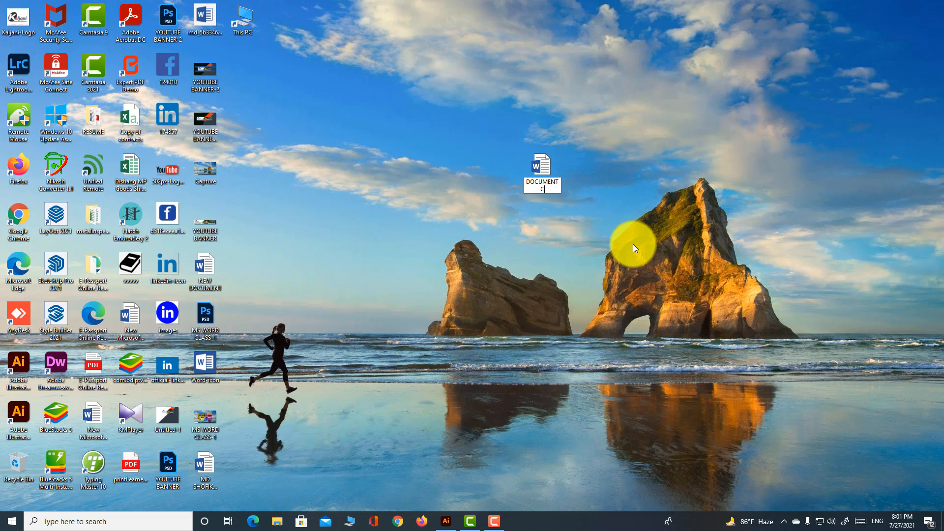
text(LSASS-02)
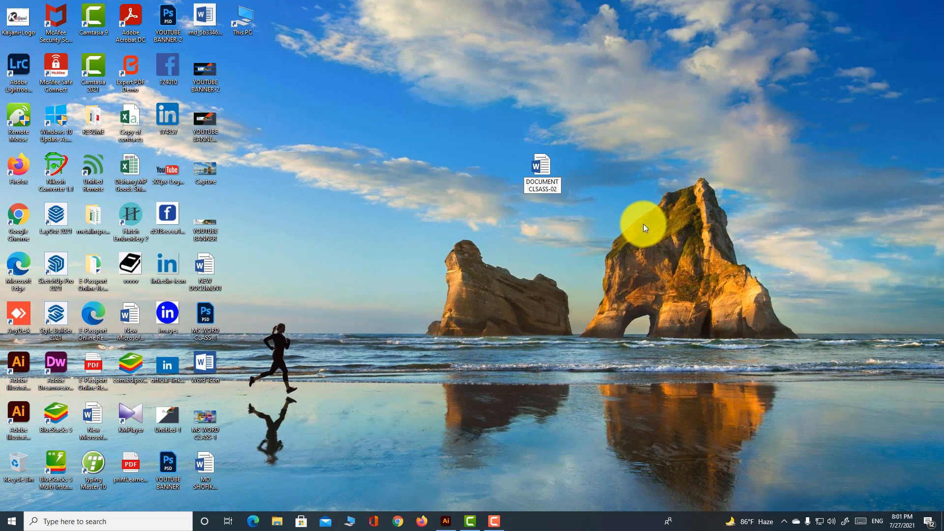
key(Return)
double_click(544, 176)
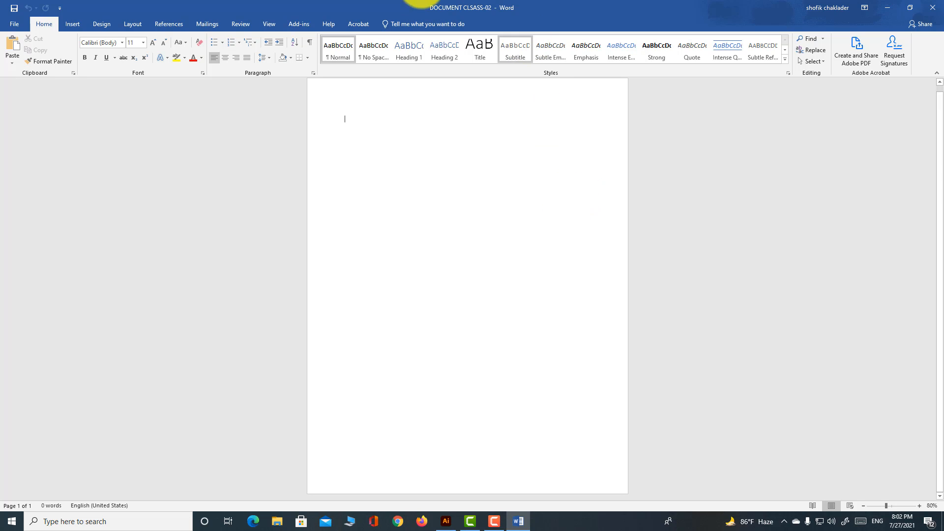
Examine the document's Info page, including the options for protecting, inspecting and managing the document.
click(19, 24)
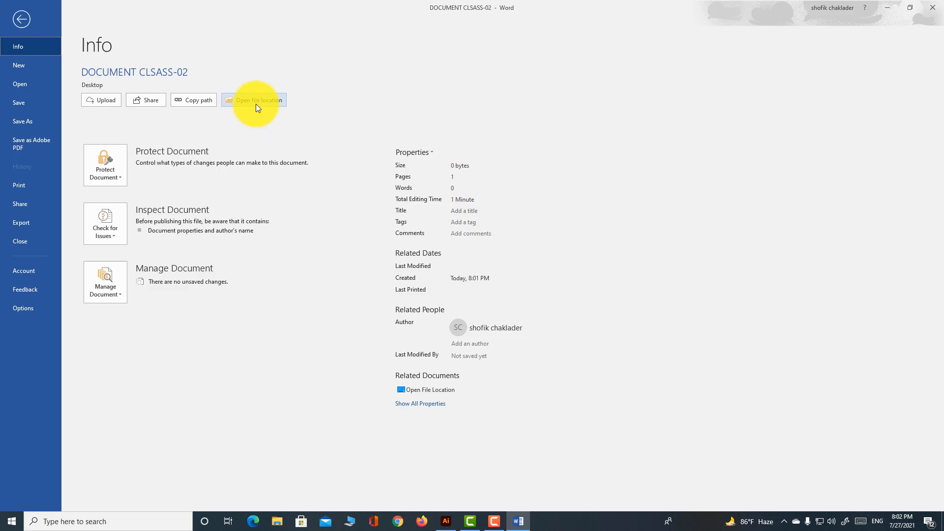
click(119, 182)
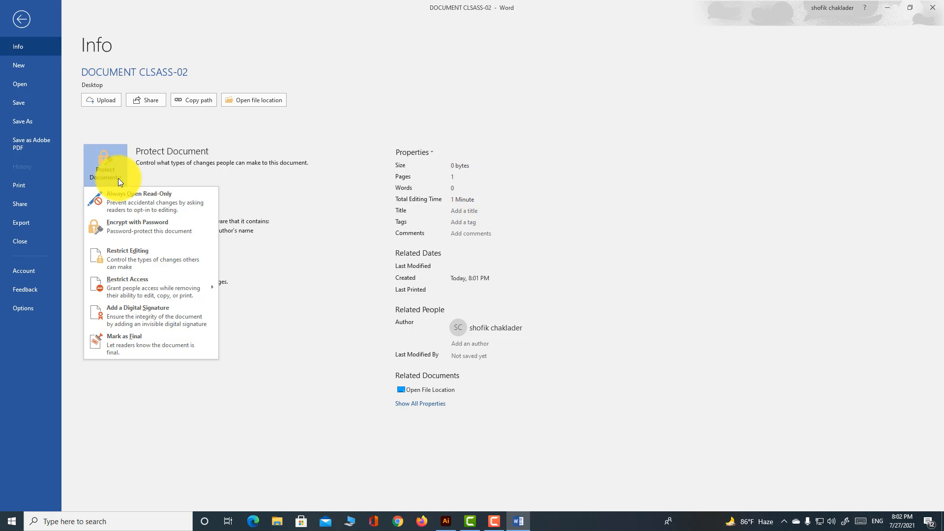
click(352, 116)
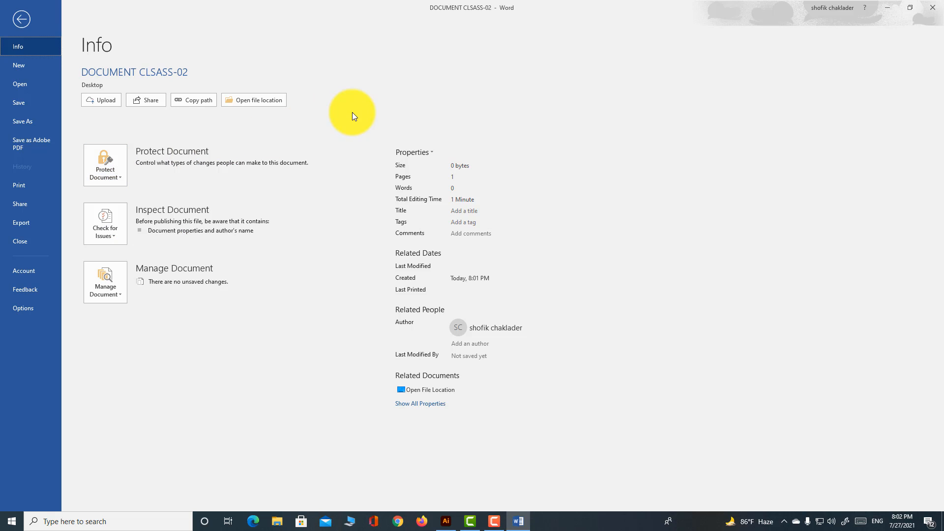
click(114, 235)
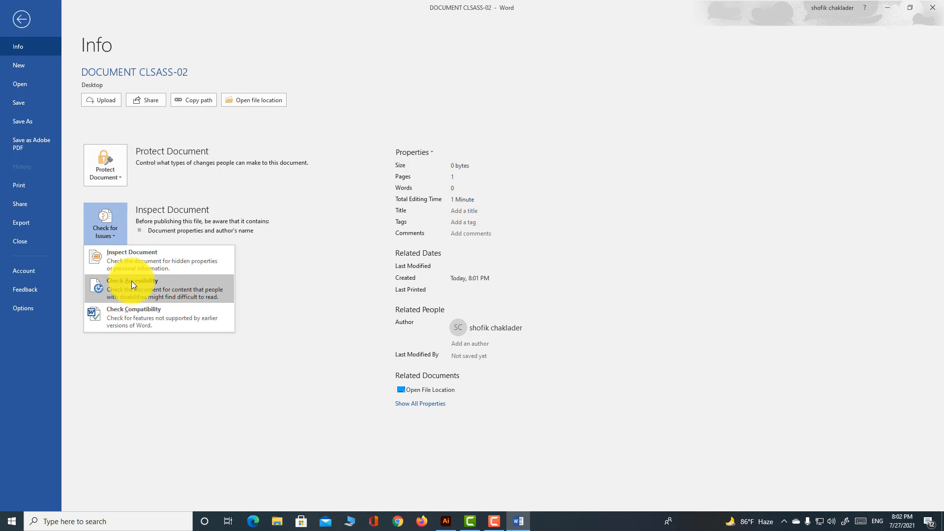
click(328, 156)
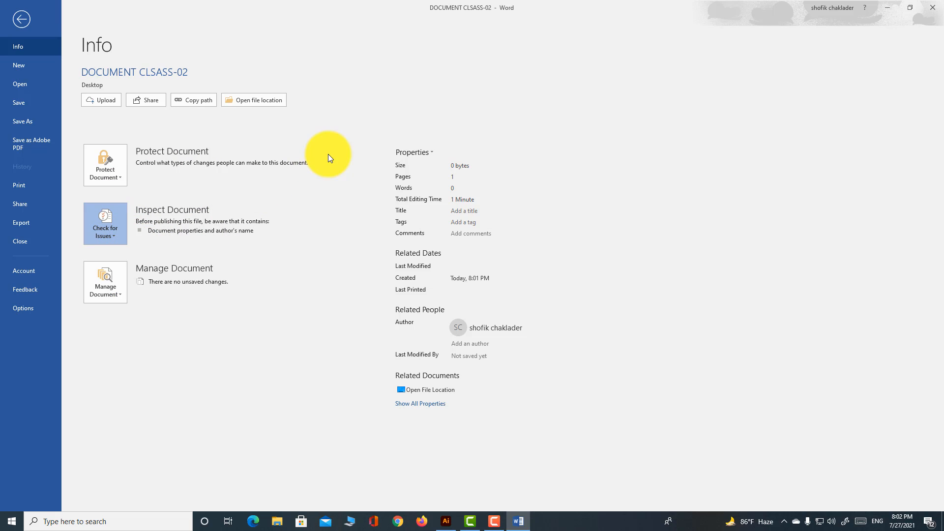
click(120, 297)
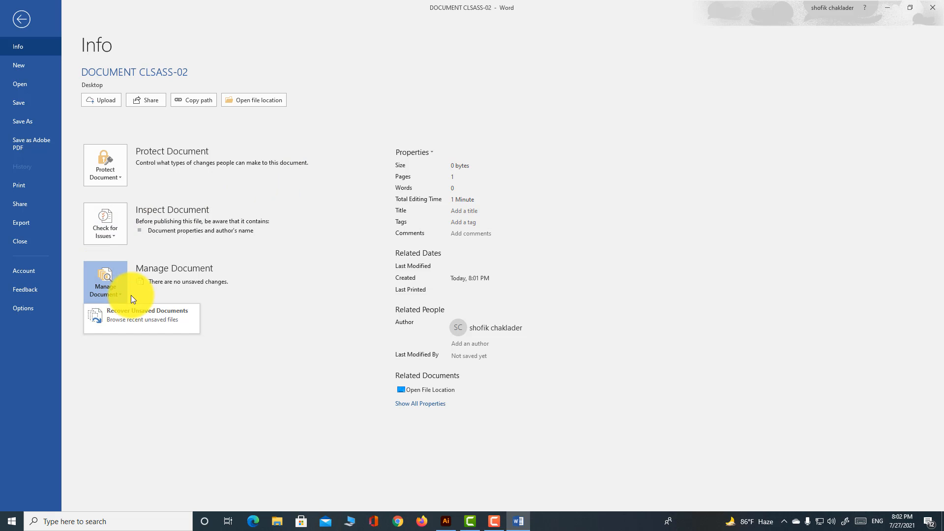
click(382, 90)
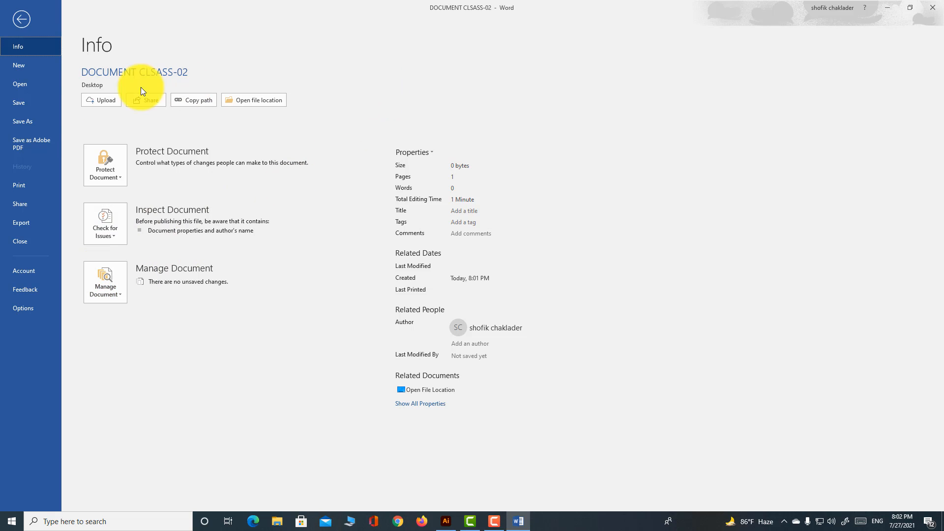
Browse the templates offered for new documents and the list of recently opened documents.
click(31, 65)
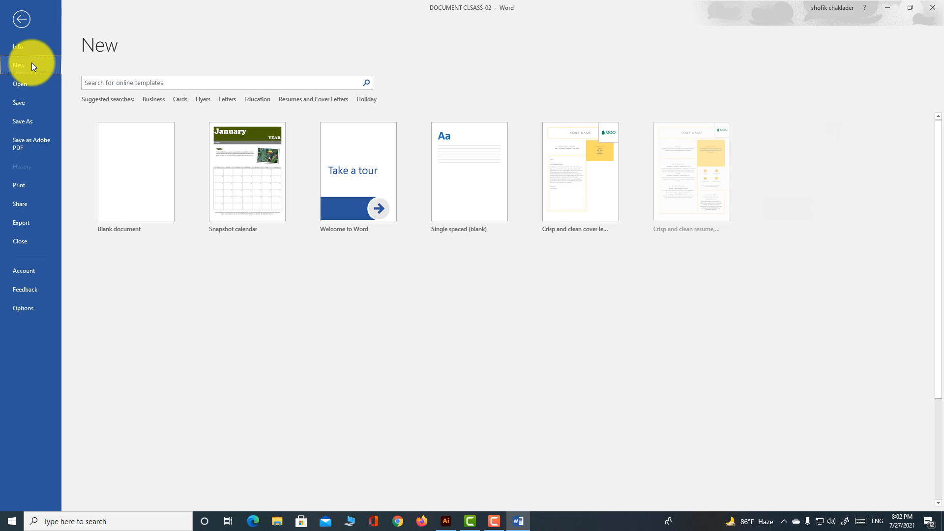
scroll(668, 302, down, 5)
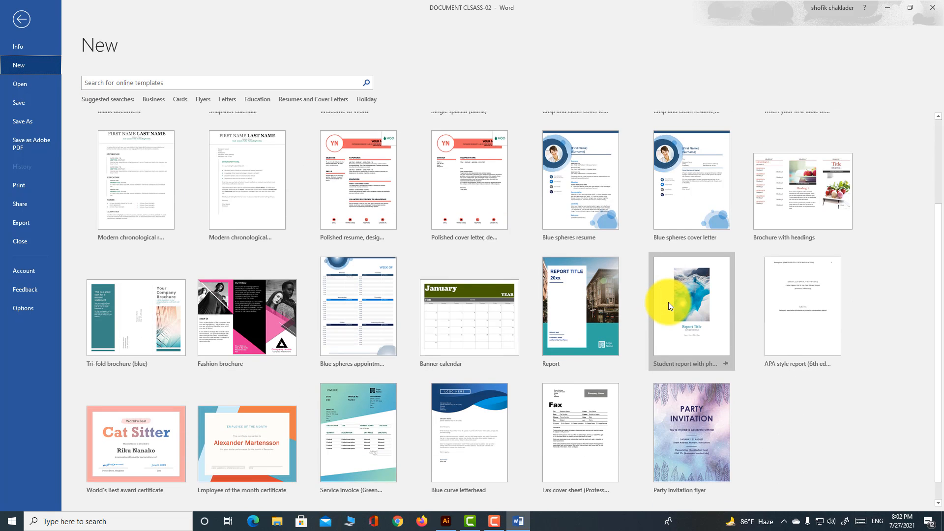
scroll(669, 300, up, 5)
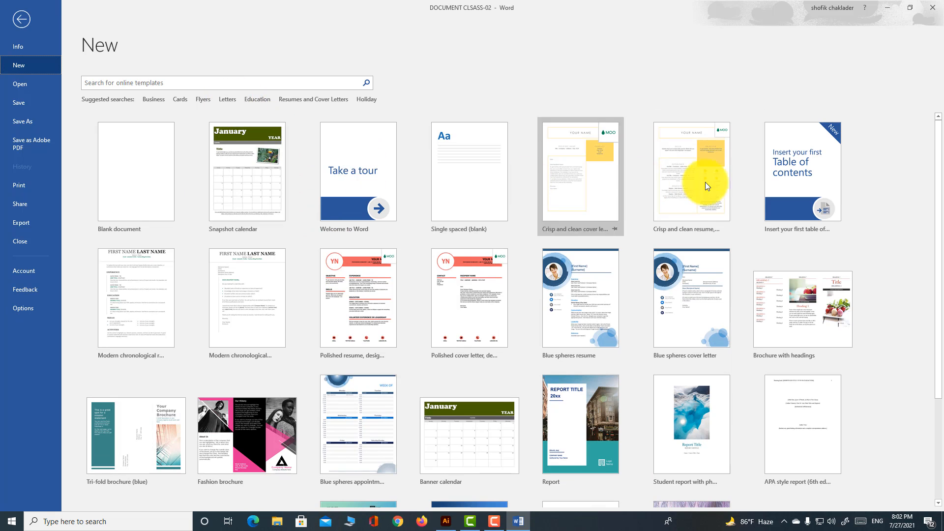
scroll(490, 352, down, 3)
scroll(490, 349, up, 3)
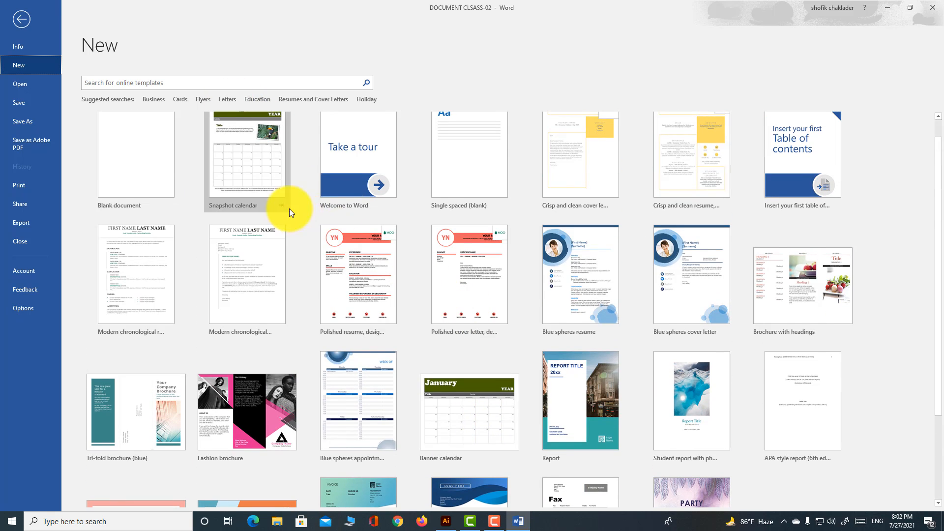
click(25, 84)
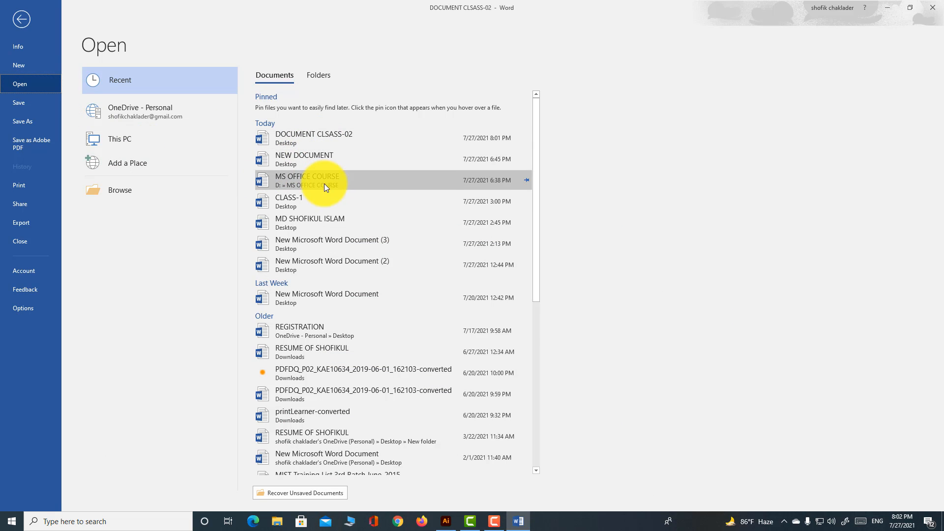
drag(535, 138, 561, 121)
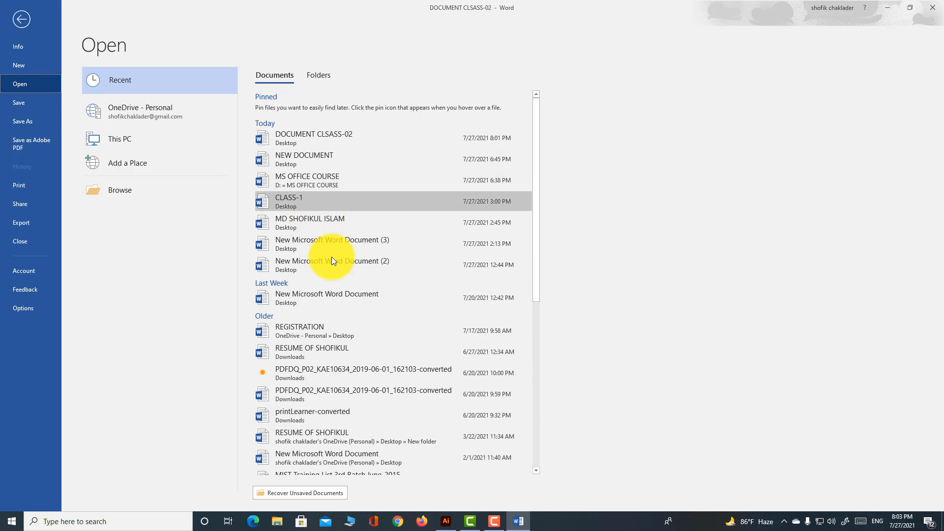
Check the available Save As locations and save the document under its existing name.
click(34, 121)
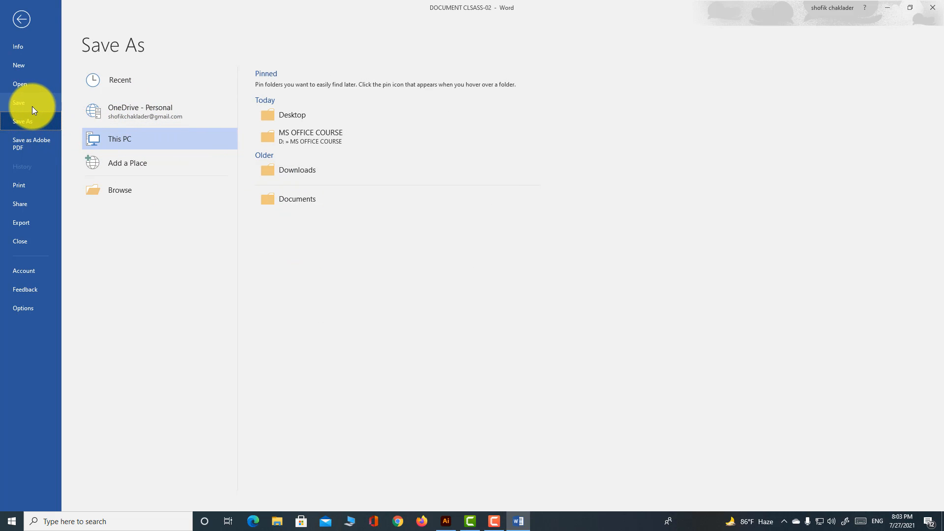
click(32, 106)
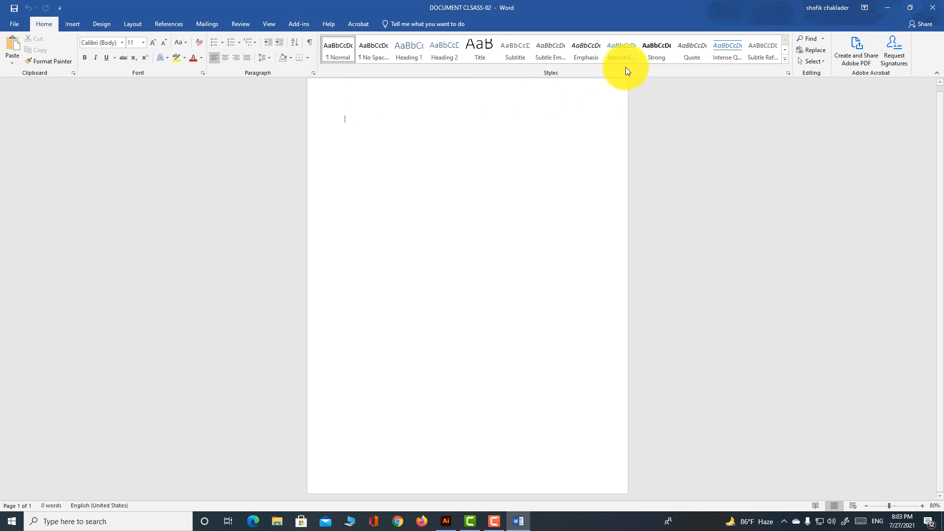
Examine the Print settings and preview, the Share methods and the Export formats for the document.
click(11, 22)
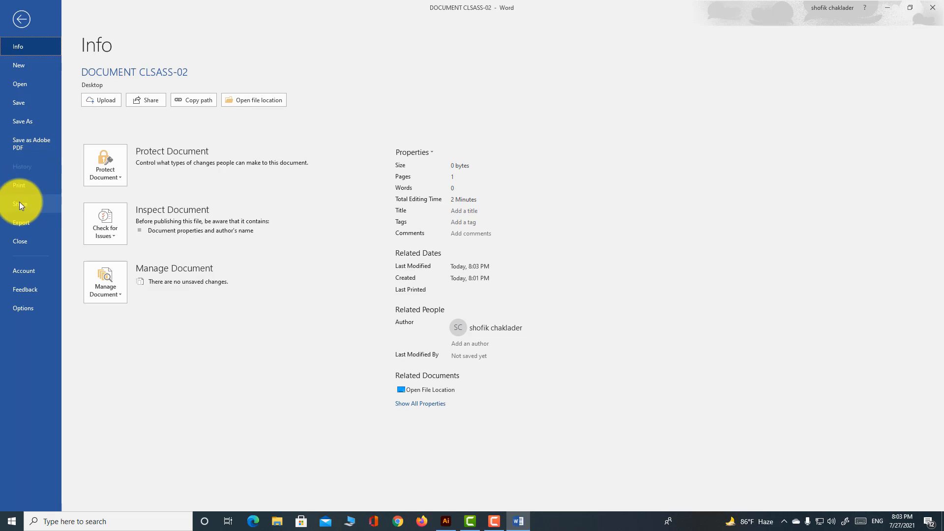
click(24, 186)
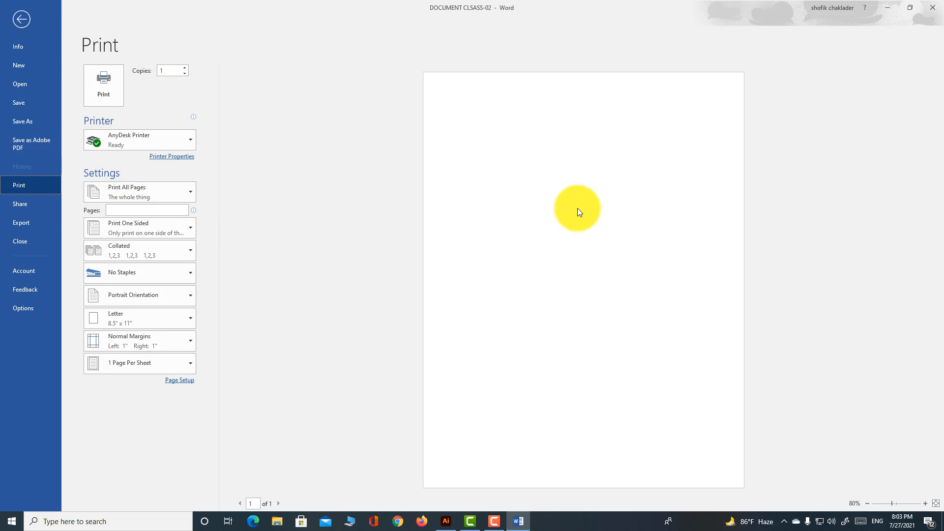
click(32, 205)
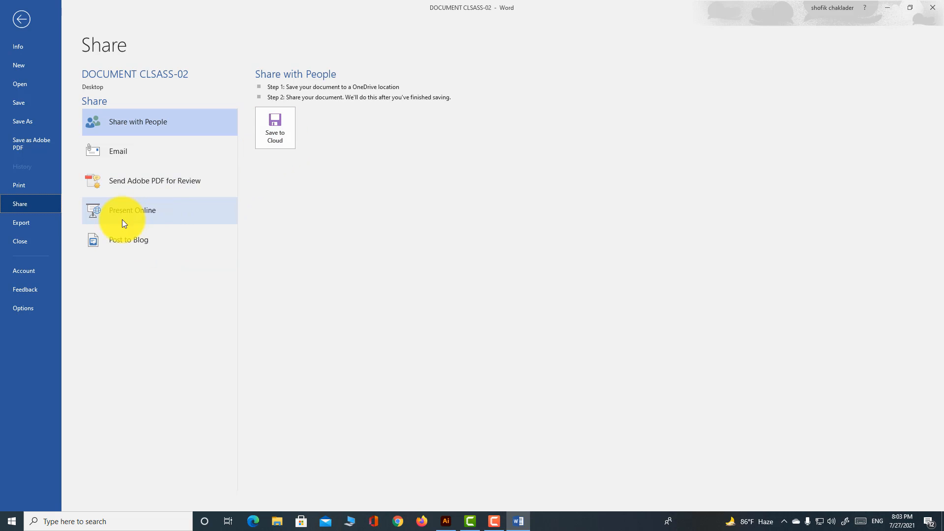
click(31, 224)
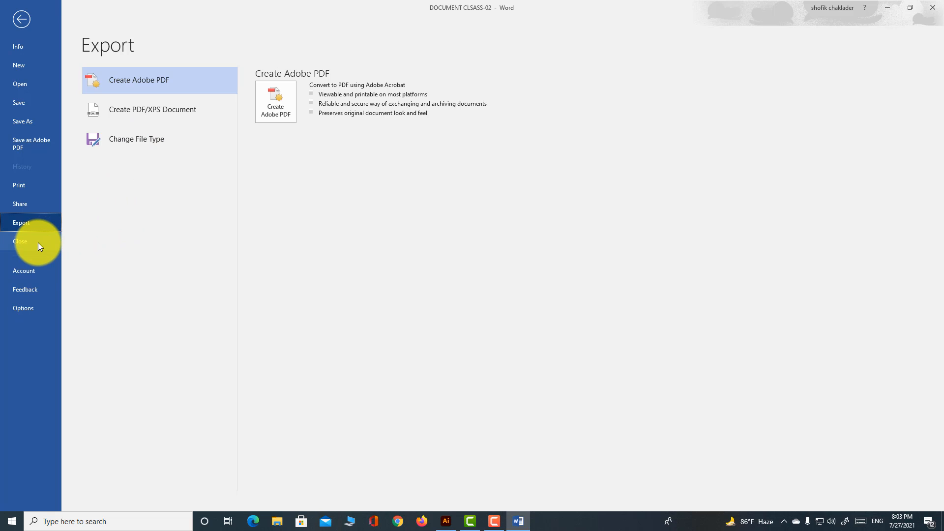
Examine the General, Display, Proofing, Save, Language, Ease of Access and Advanced program options and revisit the document's Info page.
click(38, 308)
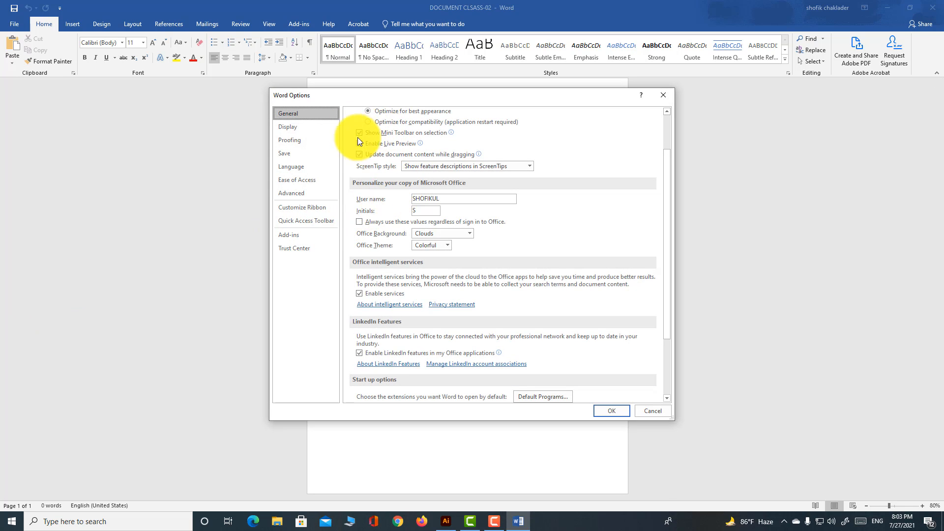
click(285, 127)
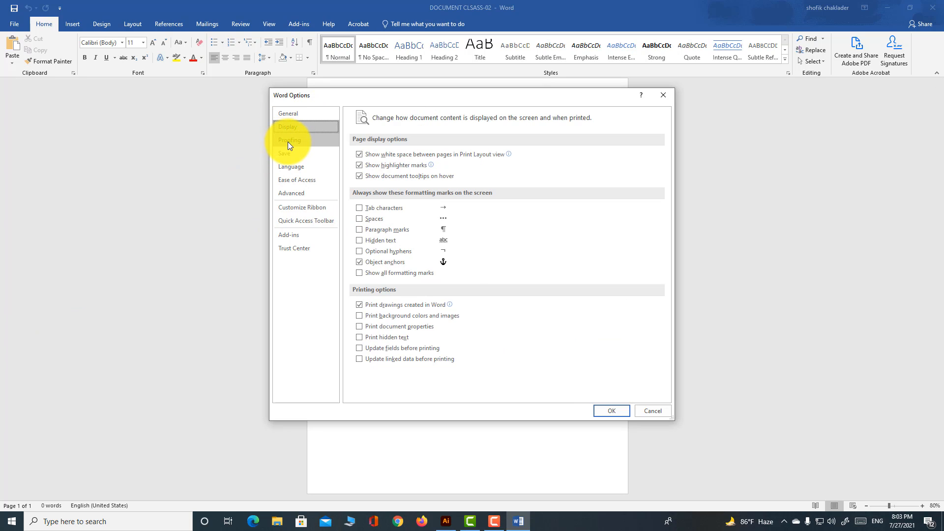
click(287, 140)
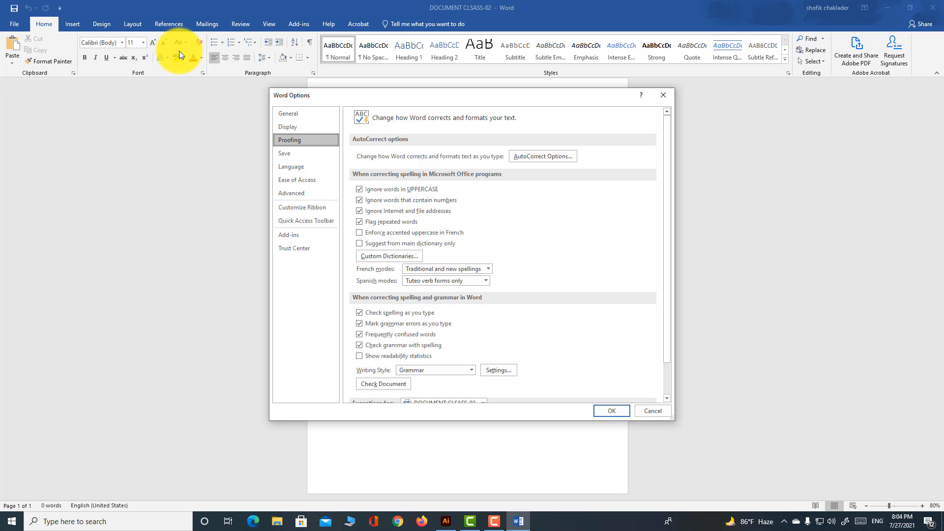
scroll(384, 329, down, 2)
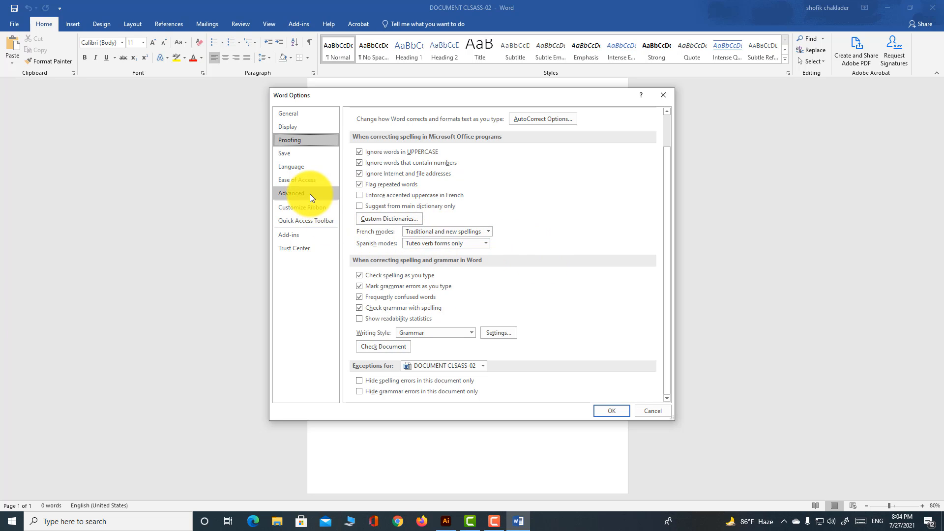
click(288, 155)
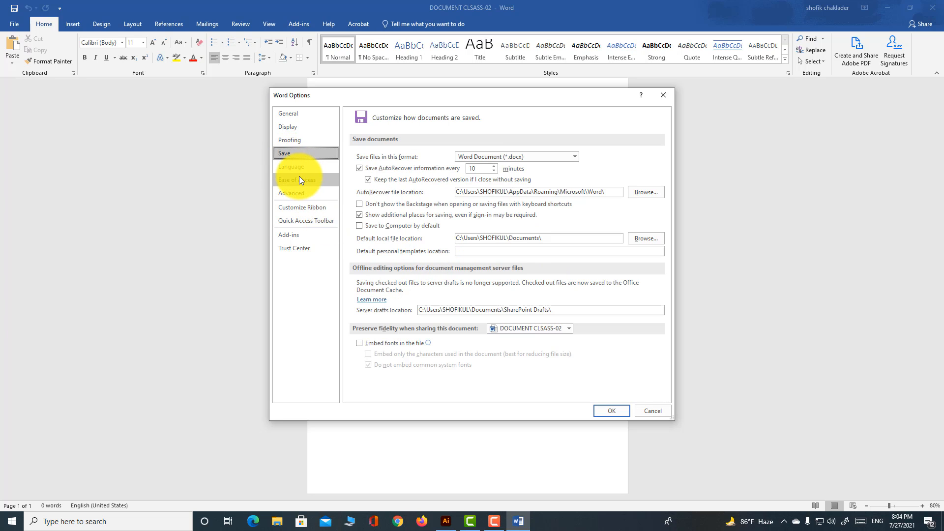
click(299, 178)
click(299, 168)
click(296, 192)
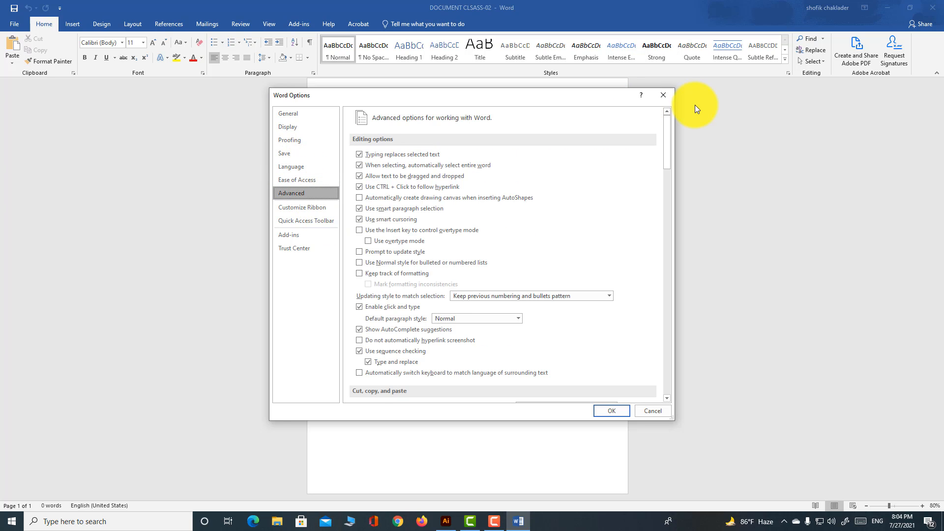
click(662, 98)
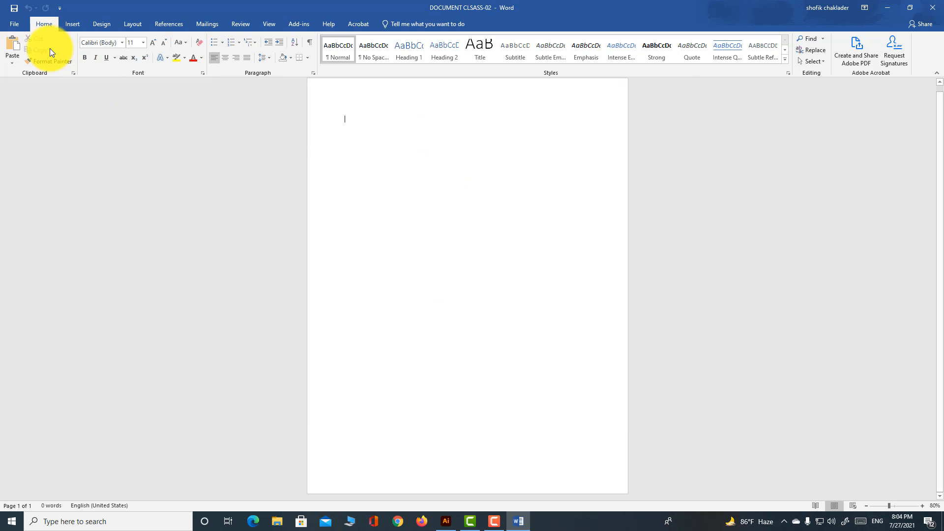
click(14, 24)
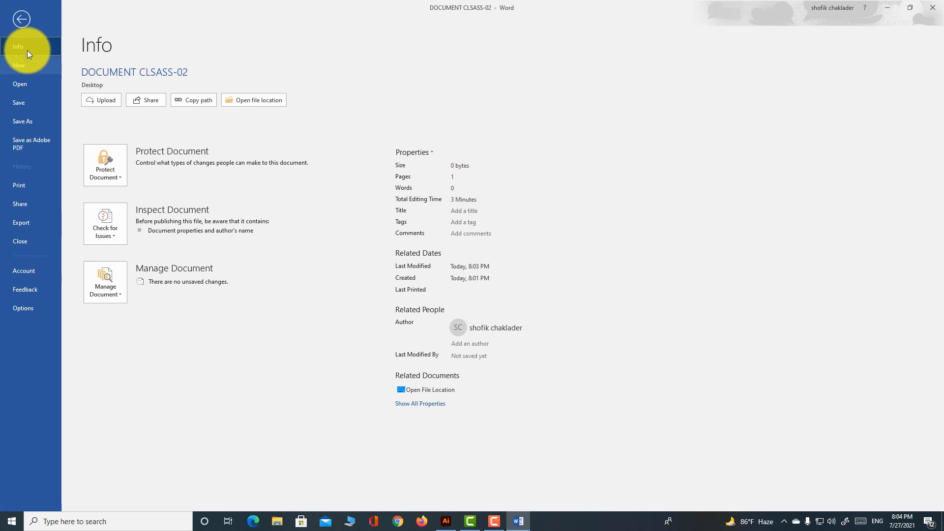
click(26, 19)
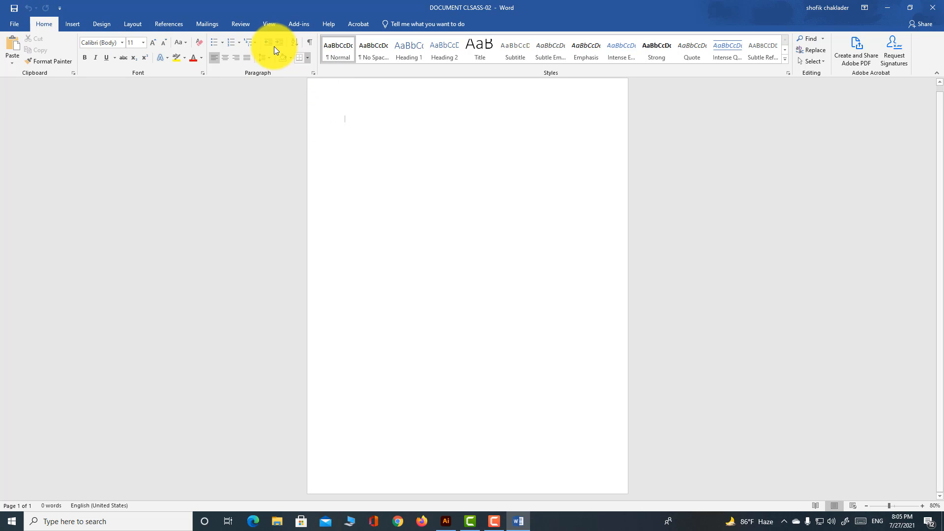
Apply All Borders to the empty paragraph on the page and check the list of border options.
click(306, 60)
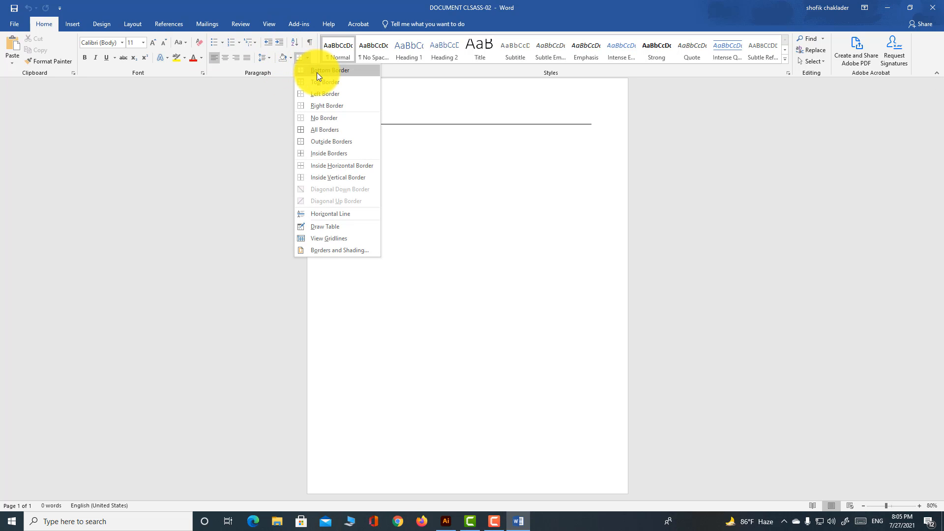
click(320, 128)
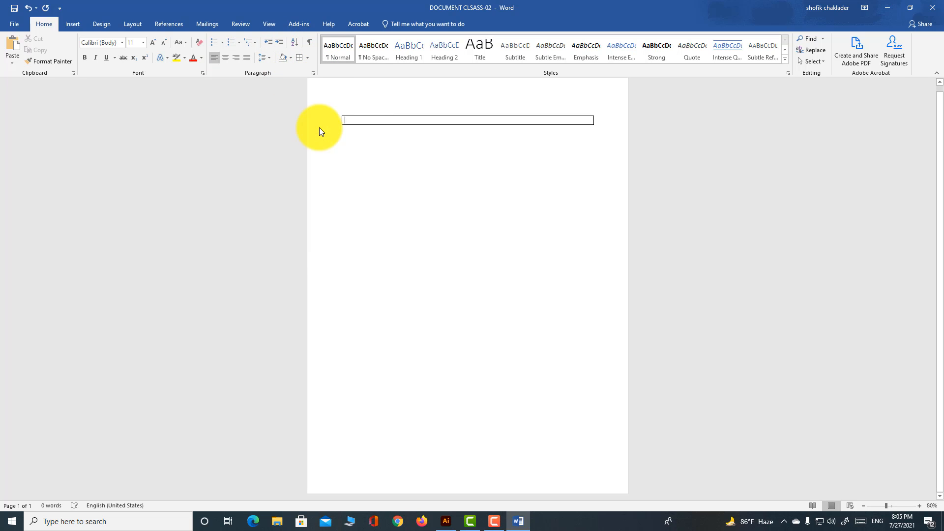
click(307, 58)
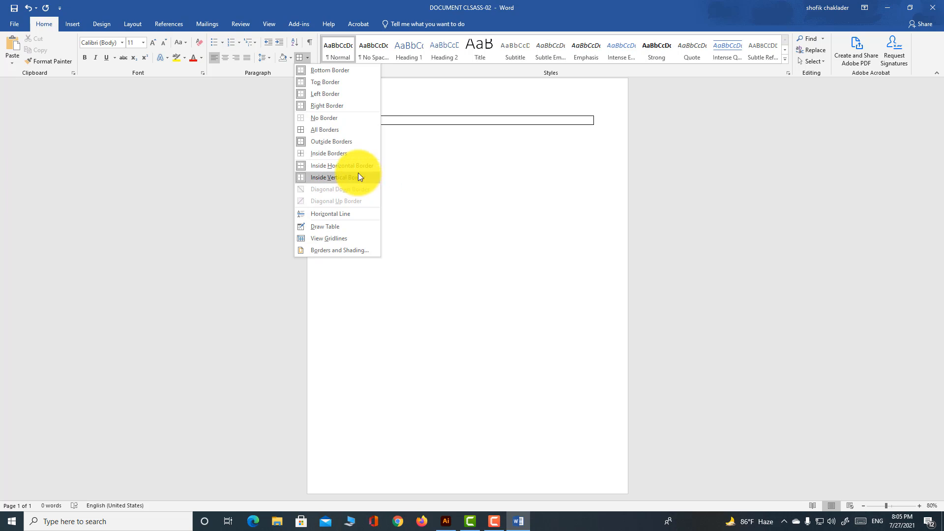
click(417, 166)
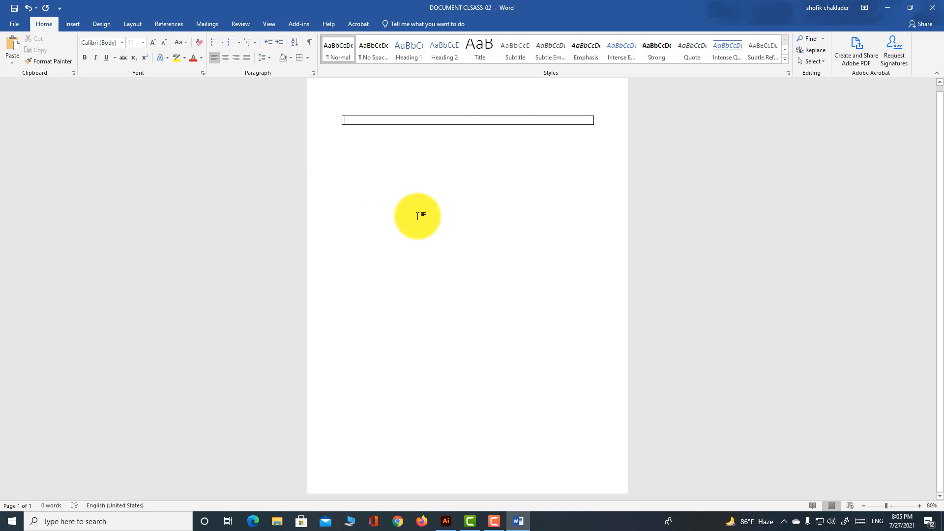
Insert the built-in Integral cover page at the start of the document.
click(75, 22)
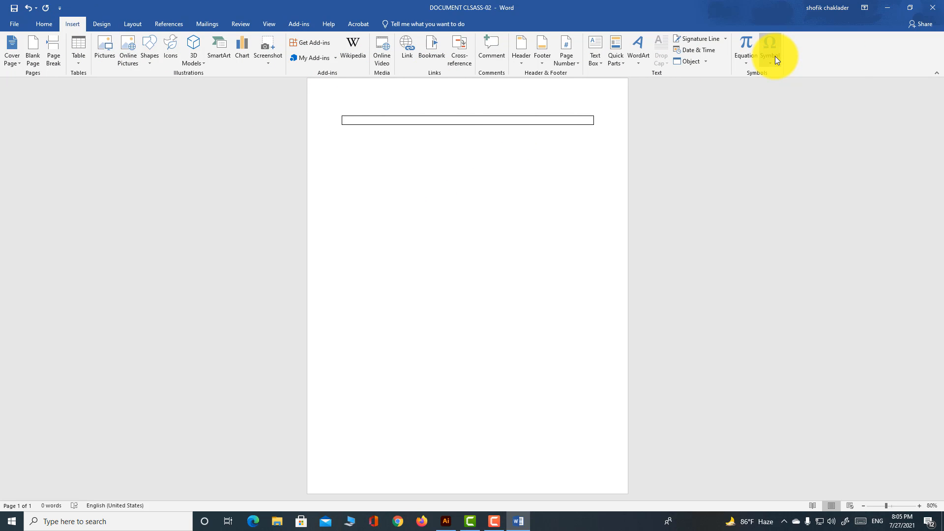
click(20, 63)
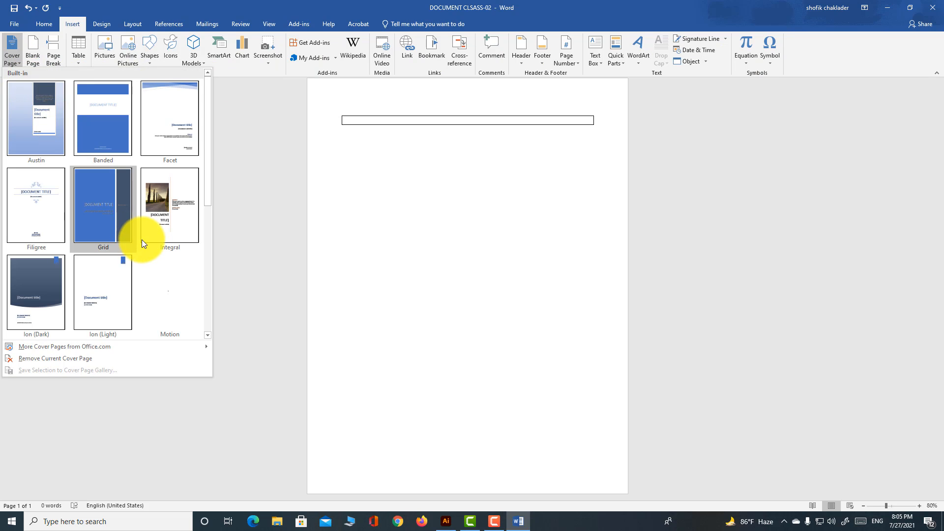
click(163, 222)
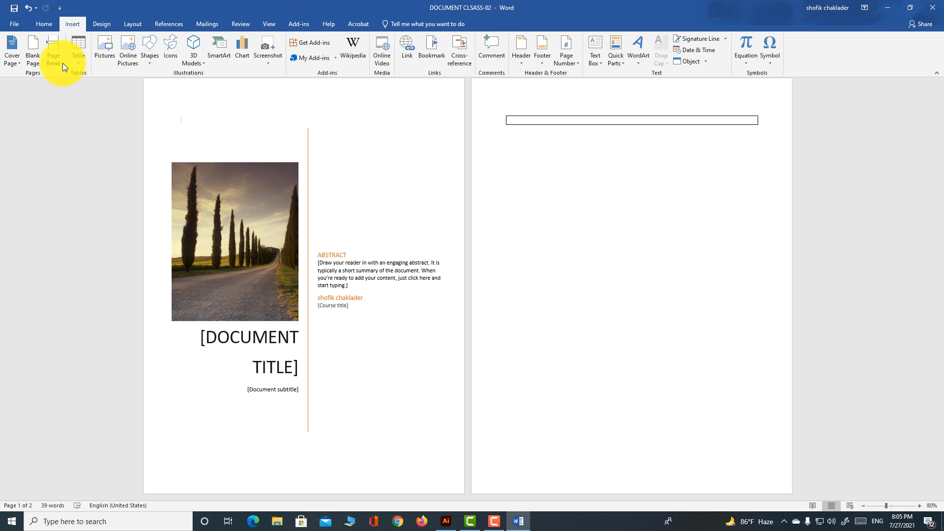
Examine the table insertion options, the shapes gallery and the icon library without inserting anything.
click(76, 63)
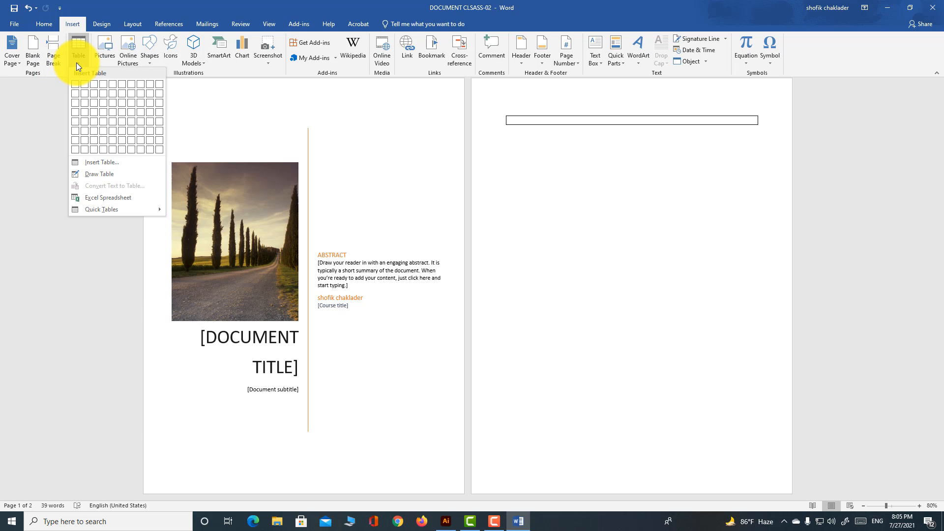
click(75, 62)
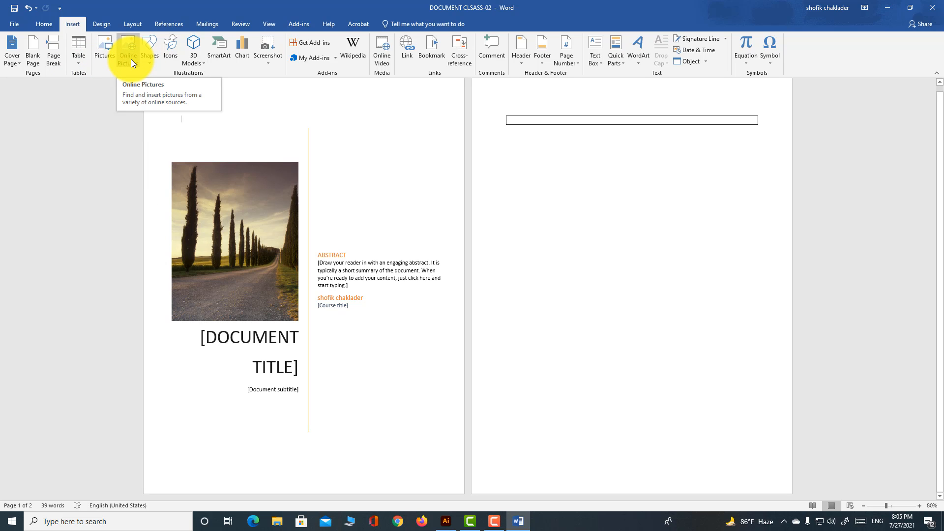
click(150, 58)
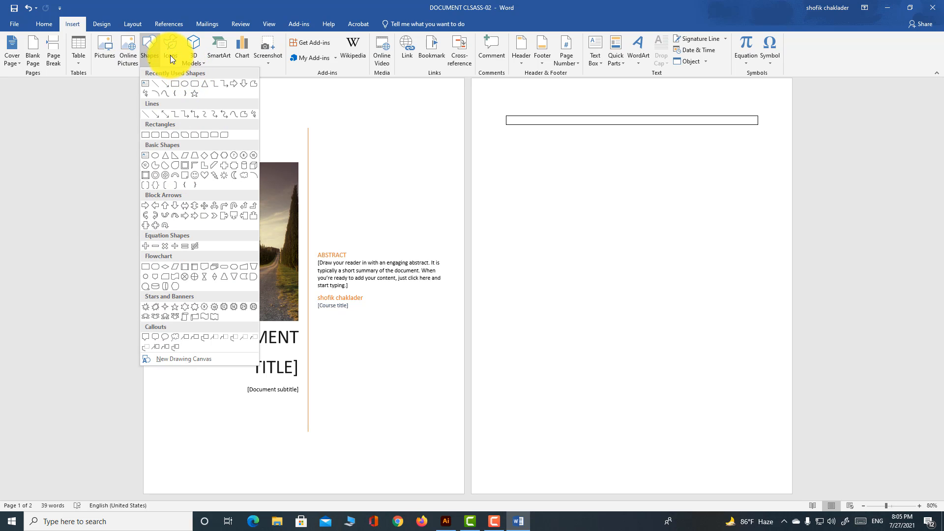
click(170, 55)
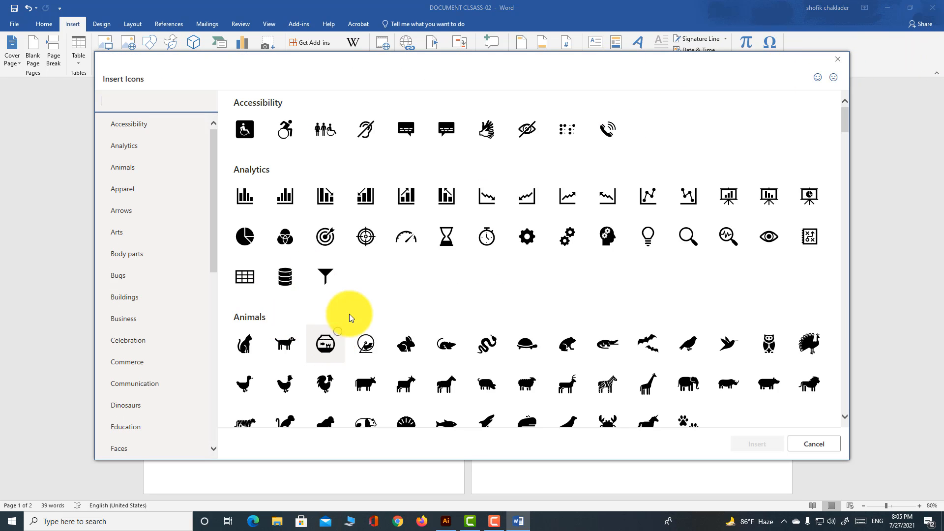
scroll(355, 307, down, 5)
scroll(359, 301, up, 5)
click(838, 60)
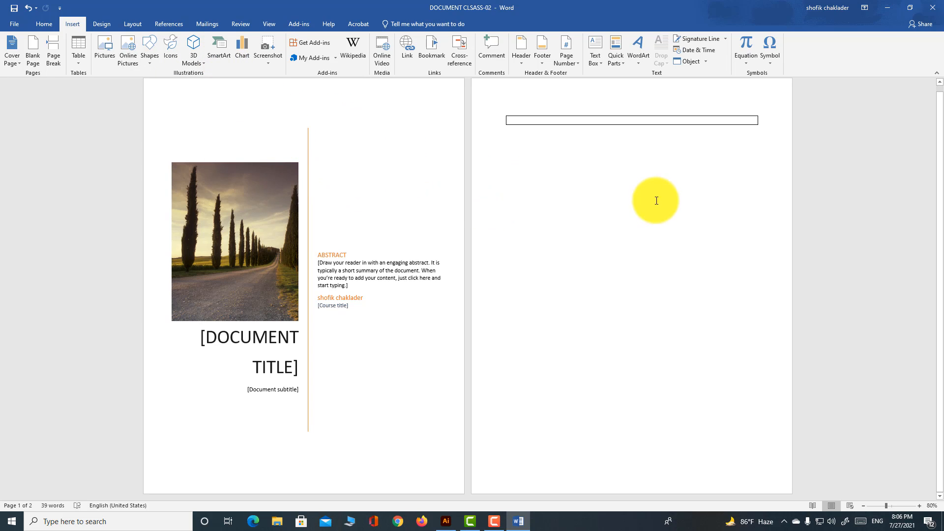
Place the cursor in the bordered paragraph on the second page and browse the available SmartArt graphics.
click(591, 205)
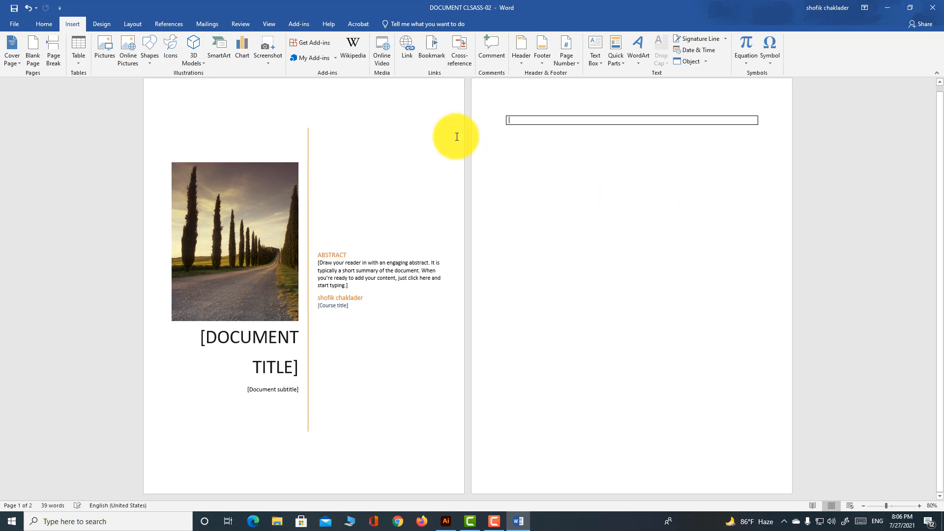
click(219, 62)
scroll(461, 285, down, 2)
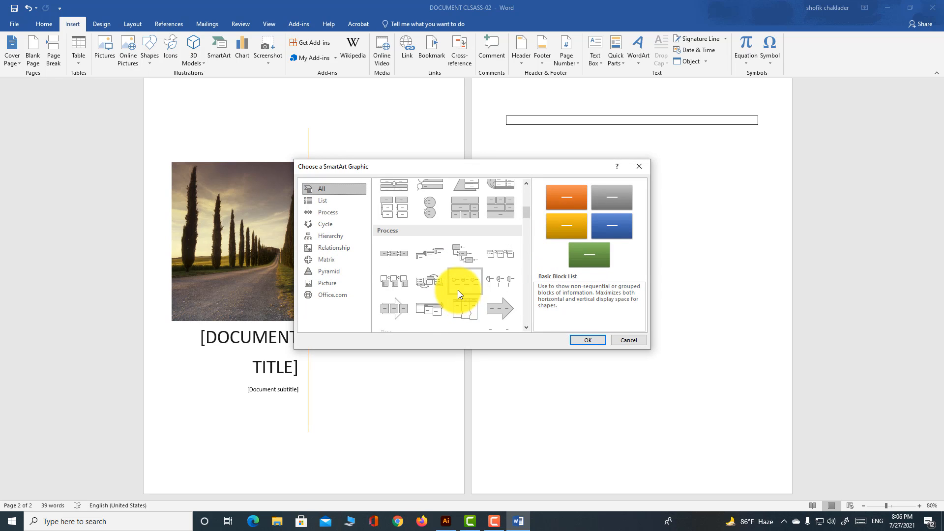
scroll(458, 290, down, 3)
scroll(457, 290, up, 2)
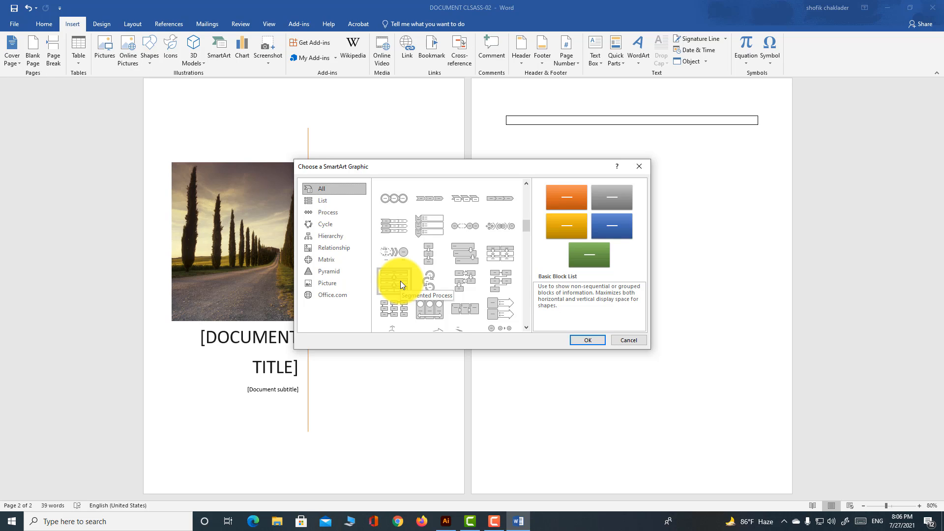
click(639, 168)
Preview the available chart types, including Map, Surface, Stock, X Y (Scatter), Area, Bar and Pie, without inserting a chart.
click(247, 55)
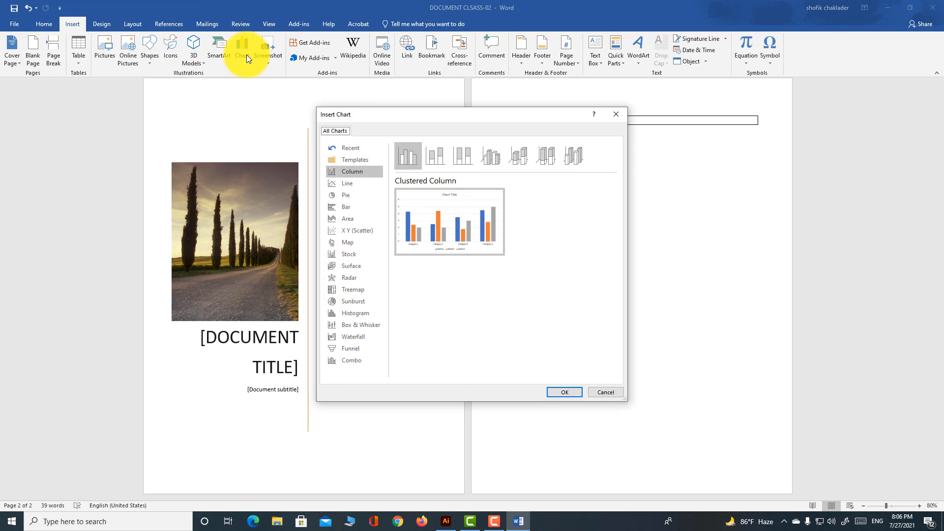
click(351, 246)
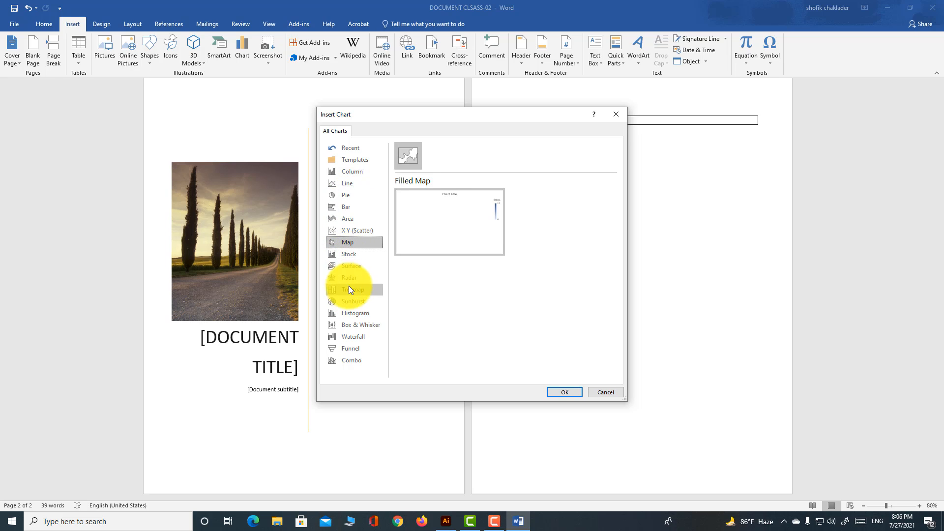
click(349, 265)
click(346, 254)
click(347, 242)
click(349, 230)
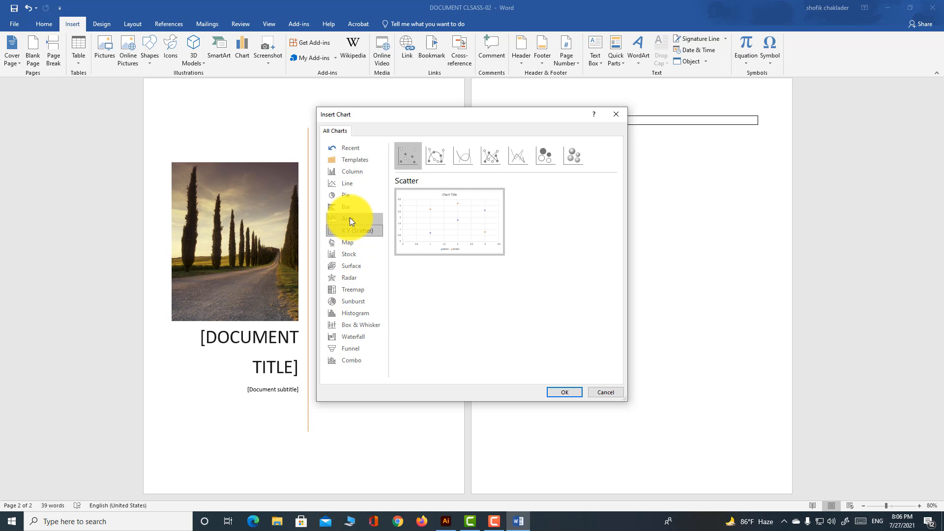
click(350, 217)
click(347, 206)
click(347, 194)
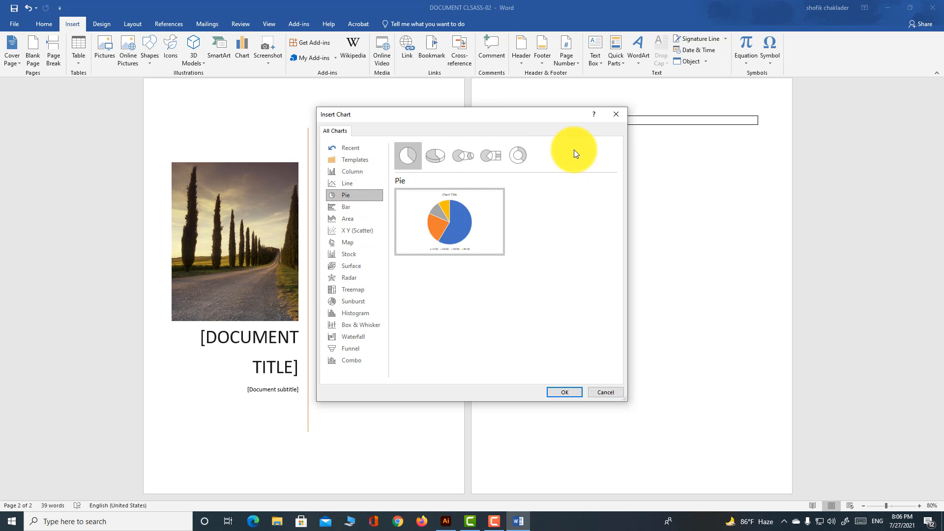
click(617, 116)
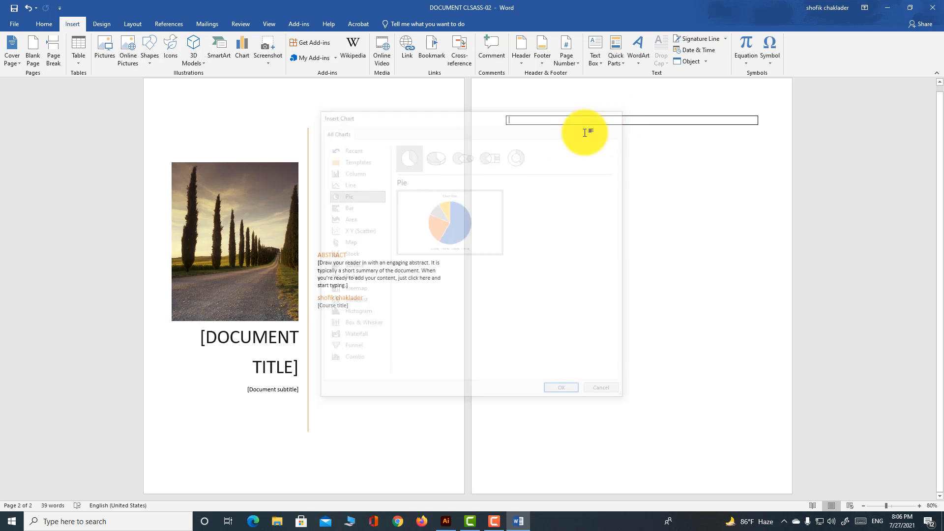
Insert a screen clipping of the desktop wallpaper, about 6.5" wide and 3.63" high, into the bordered paragraph on the second page.
click(269, 66)
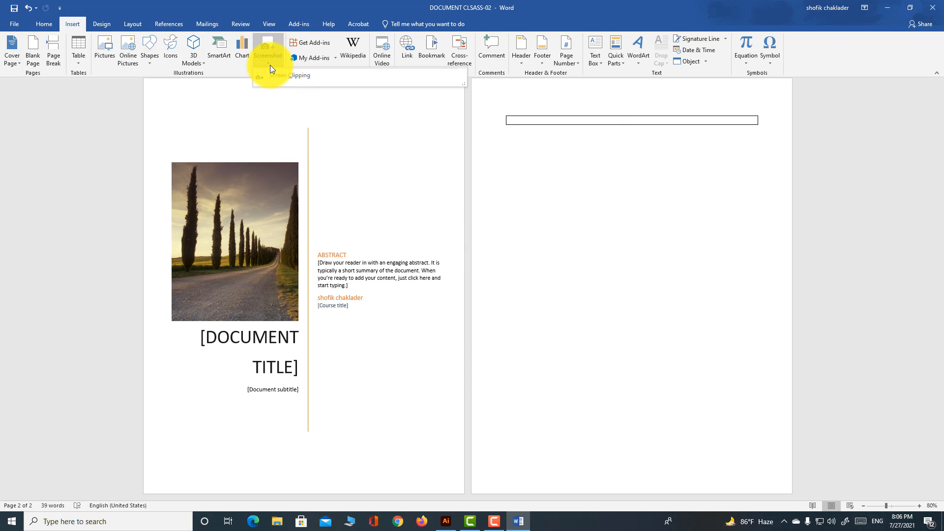
click(273, 77)
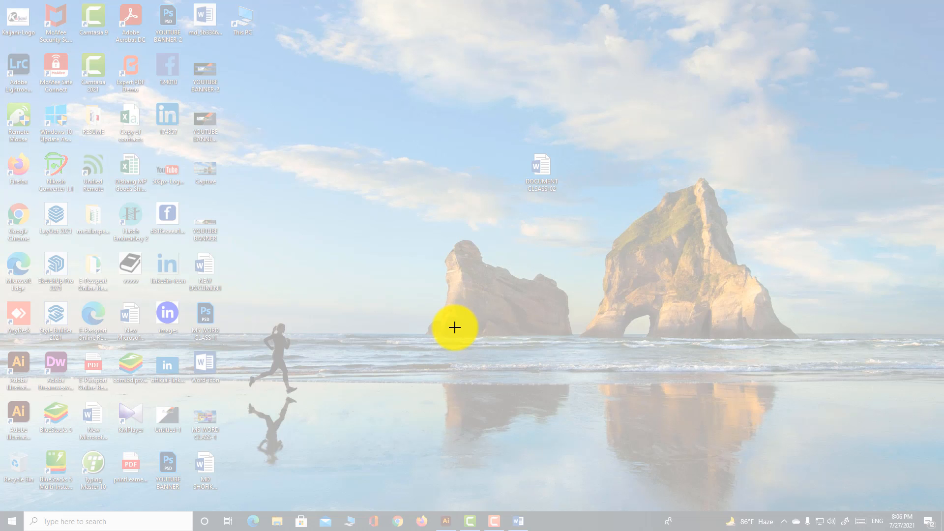
drag(238, 75, 826, 411)
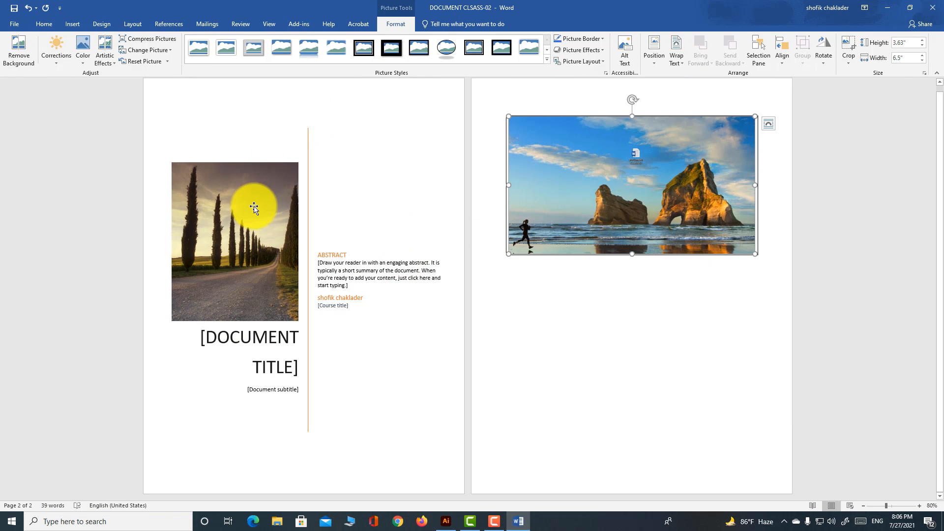
Check the sources offered for inserting an online video without adding one.
click(67, 25)
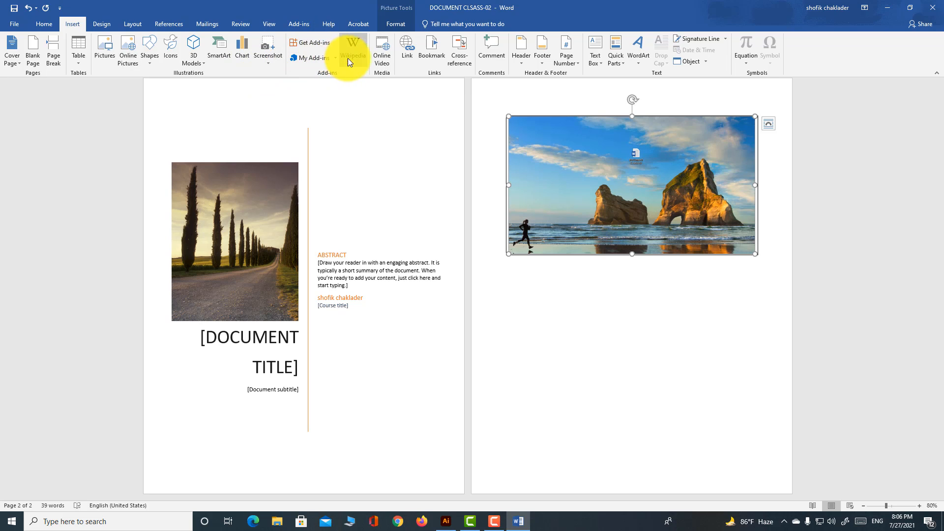
click(382, 57)
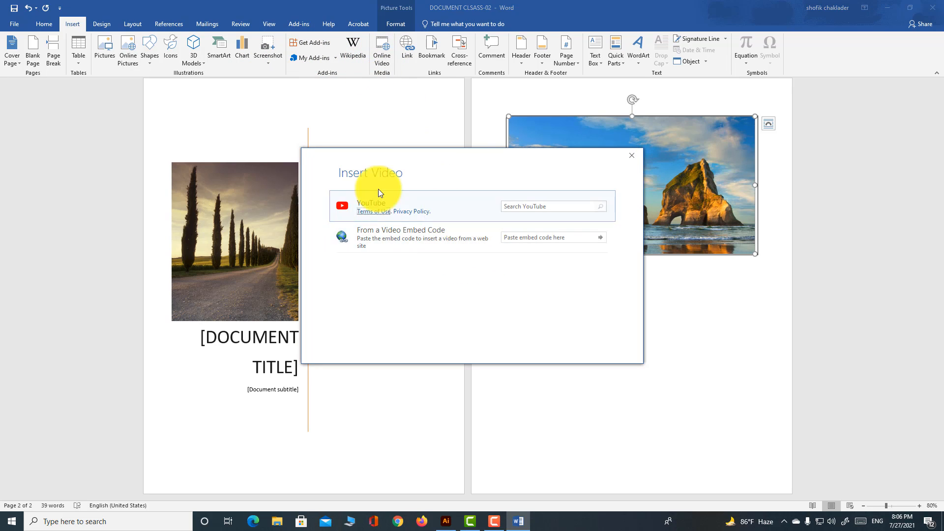
click(631, 155)
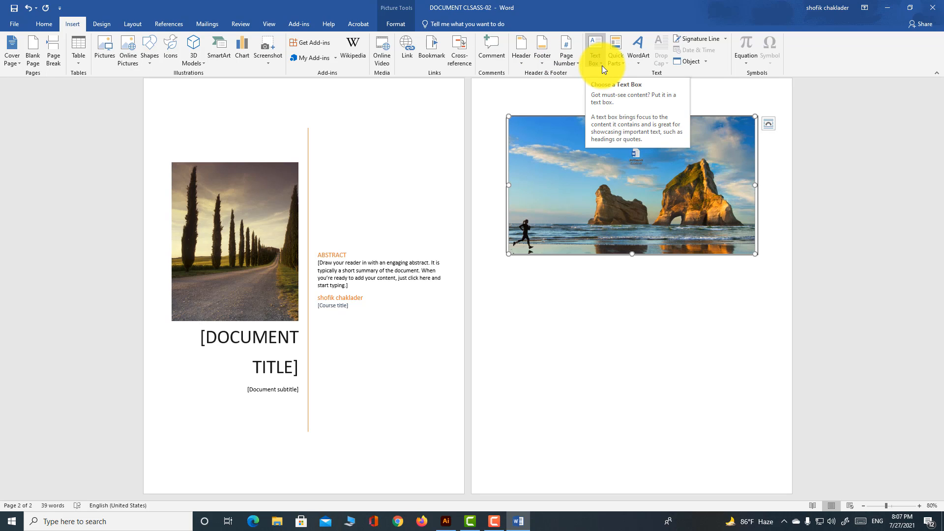
Browse the WordArt styles and the insertable object types, and try to insert an Adobe Illustrator Artwork 25.0 object.
click(637, 65)
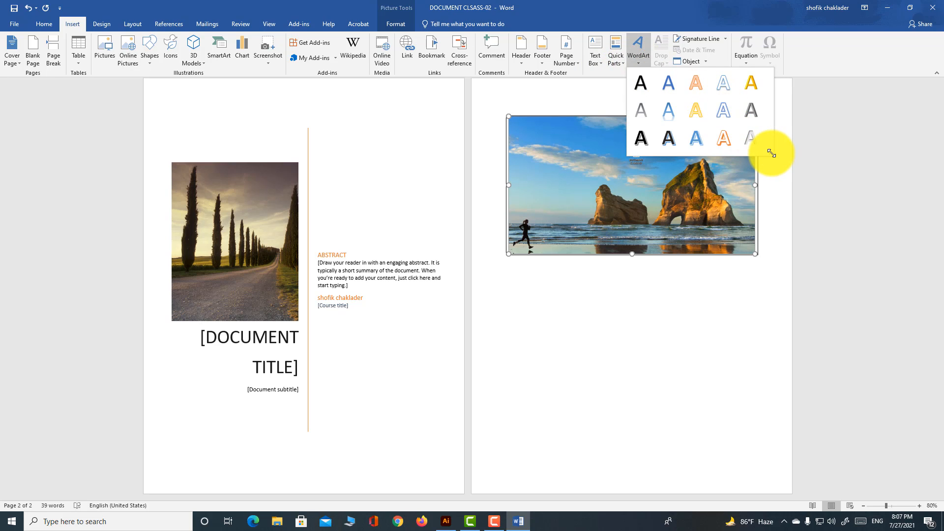
drag(773, 153, 803, 131)
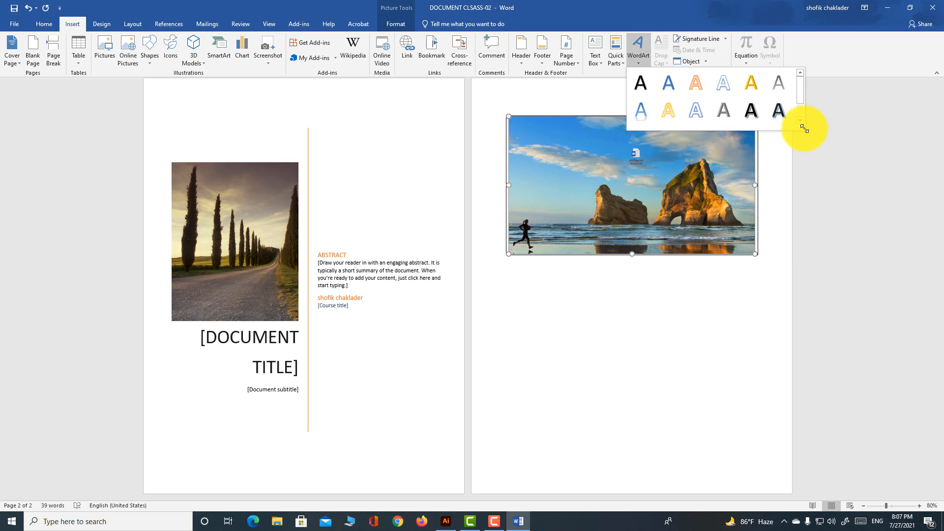
click(702, 62)
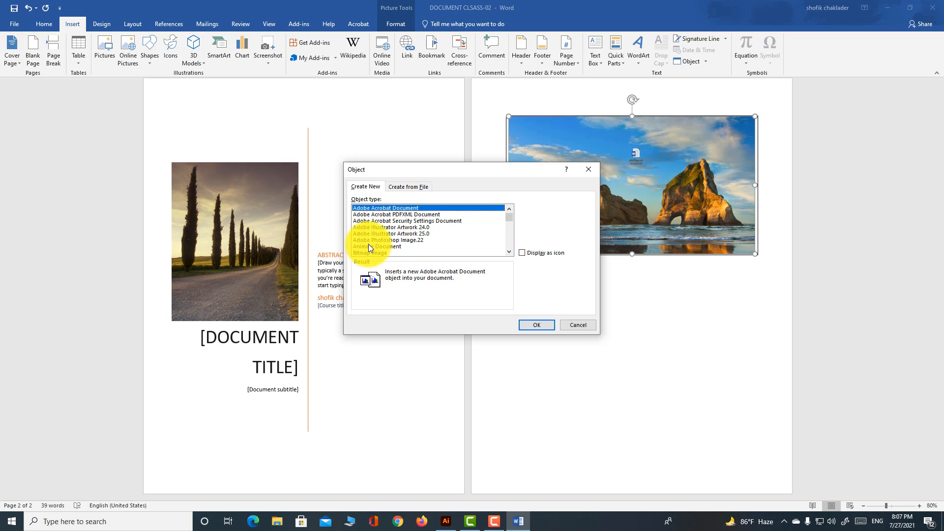
scroll(418, 240, down, 10)
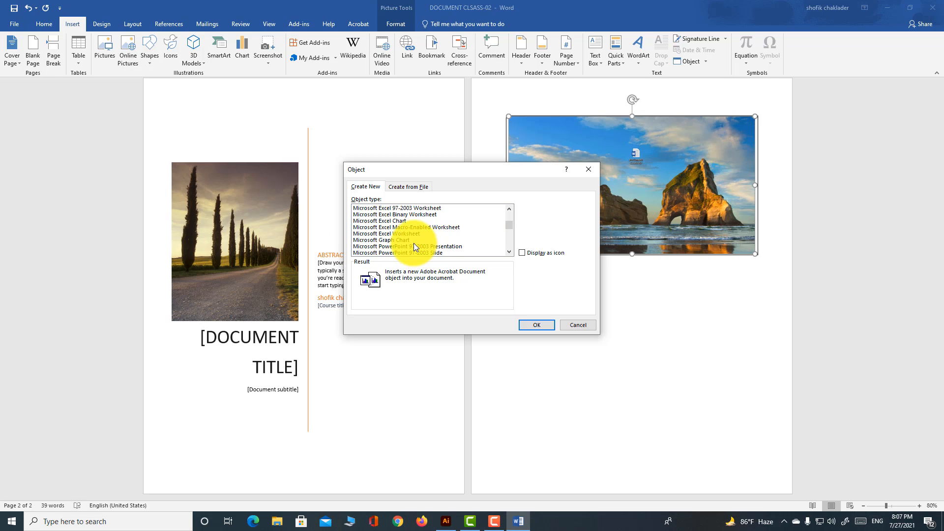
scroll(414, 242, up, 10)
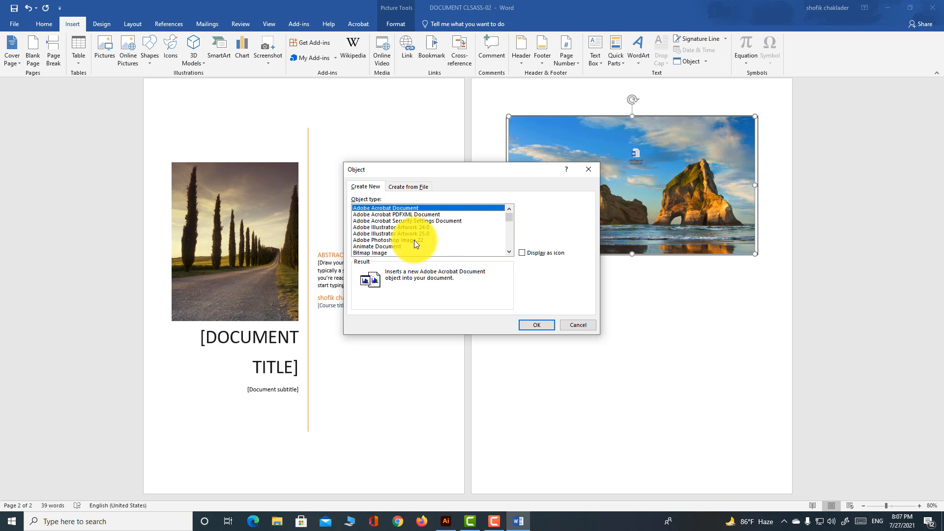
click(402, 214)
click(410, 227)
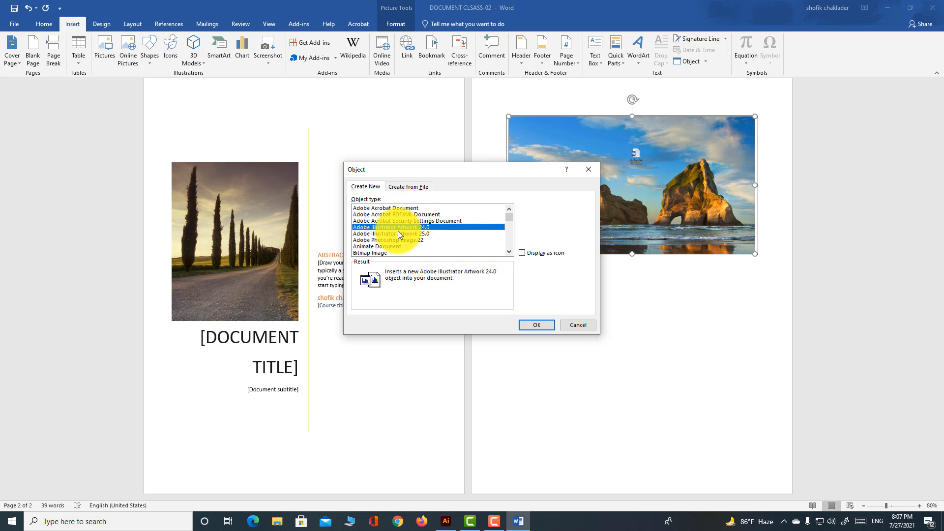
click(397, 233)
click(537, 324)
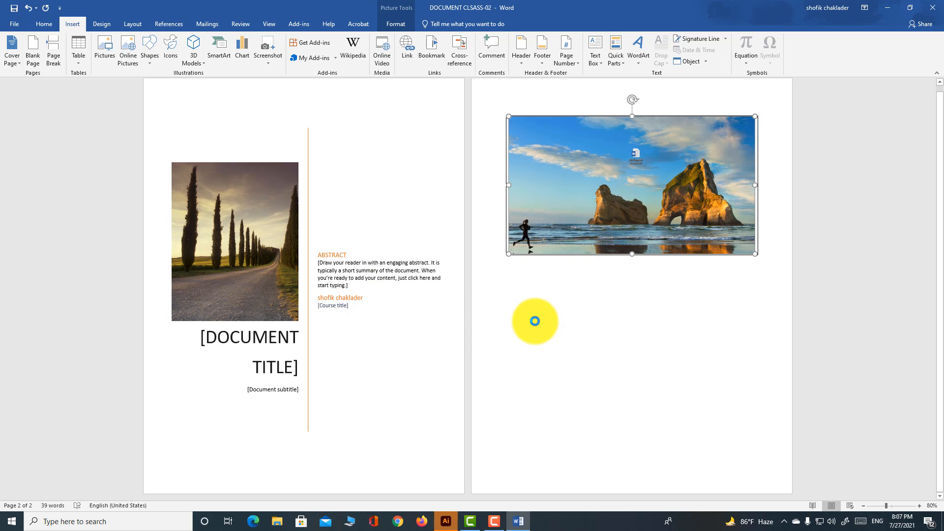
Try to insert a new blank equation at the selected picture on the second page.
click(746, 62)
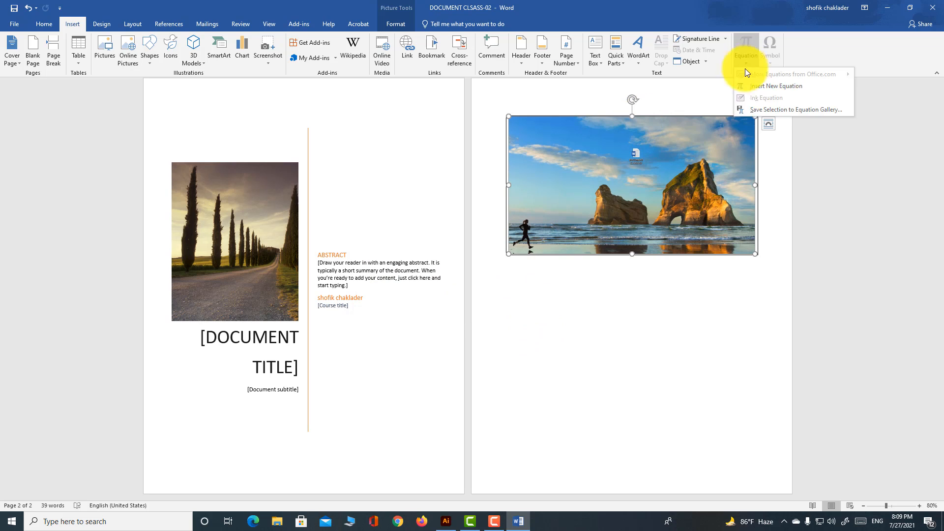
click(766, 91)
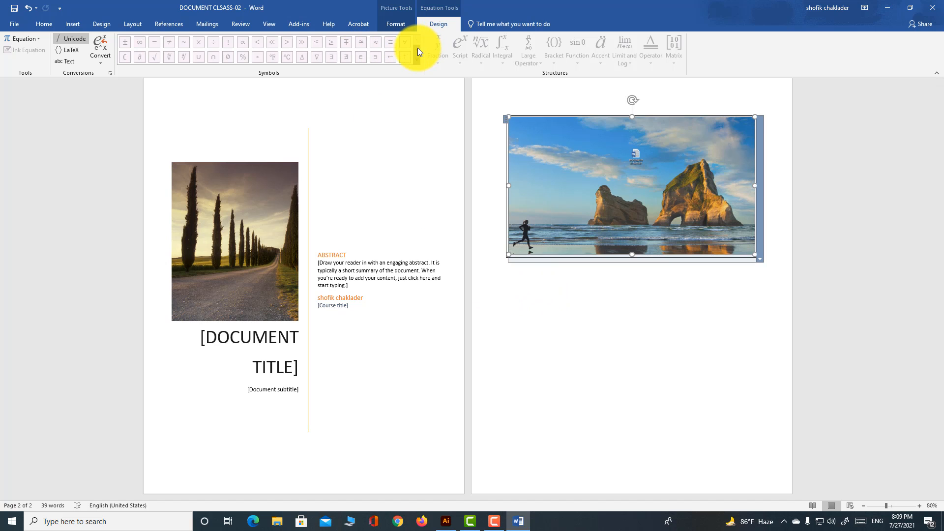
click(401, 193)
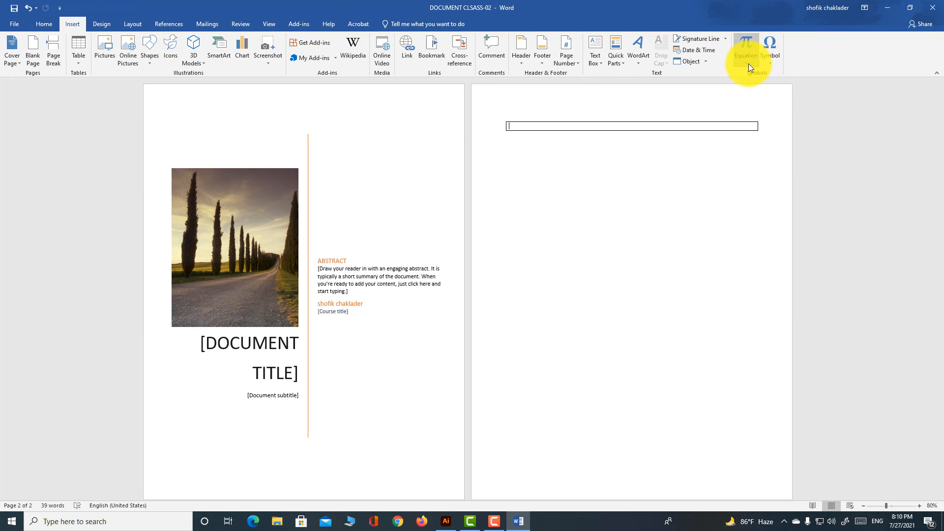
Insert the built-in Quadratic Formula equation into the empty bordered paragraph on the second page and select it.
click(748, 64)
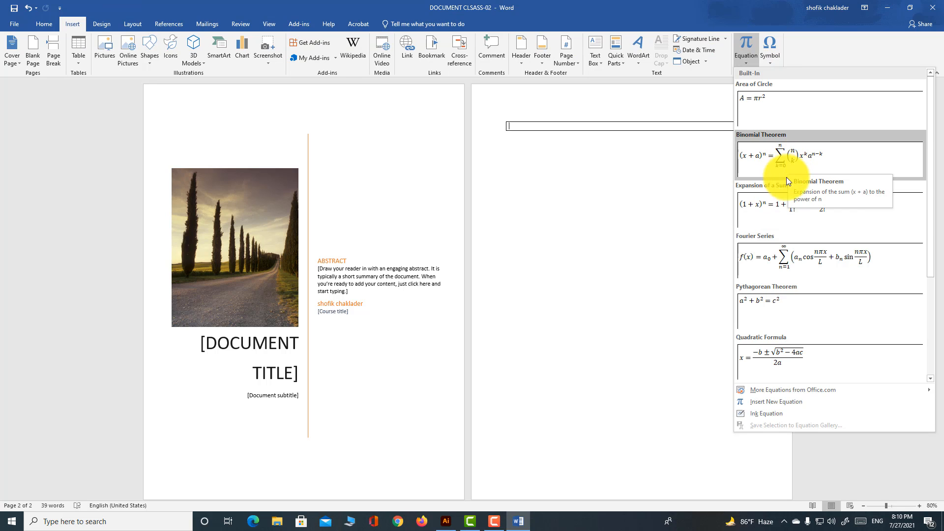
scroll(786, 274, down, 3)
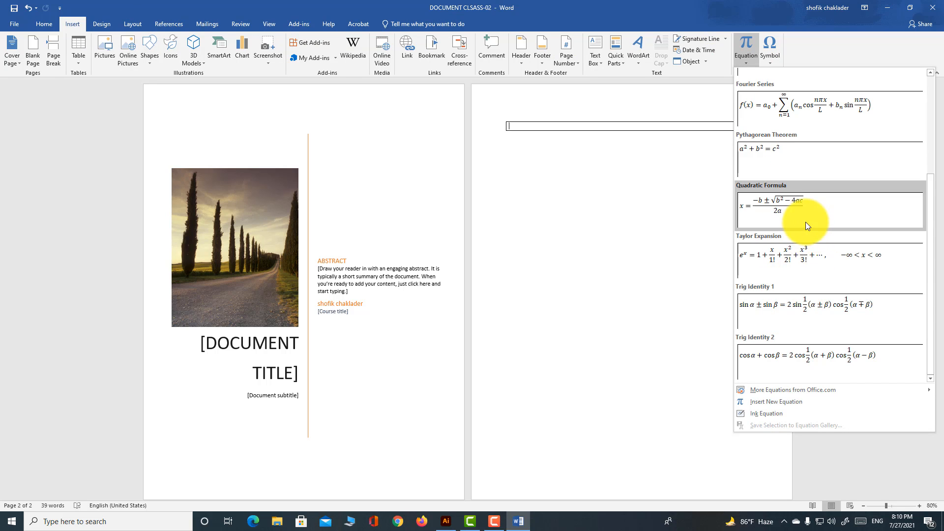
click(804, 220)
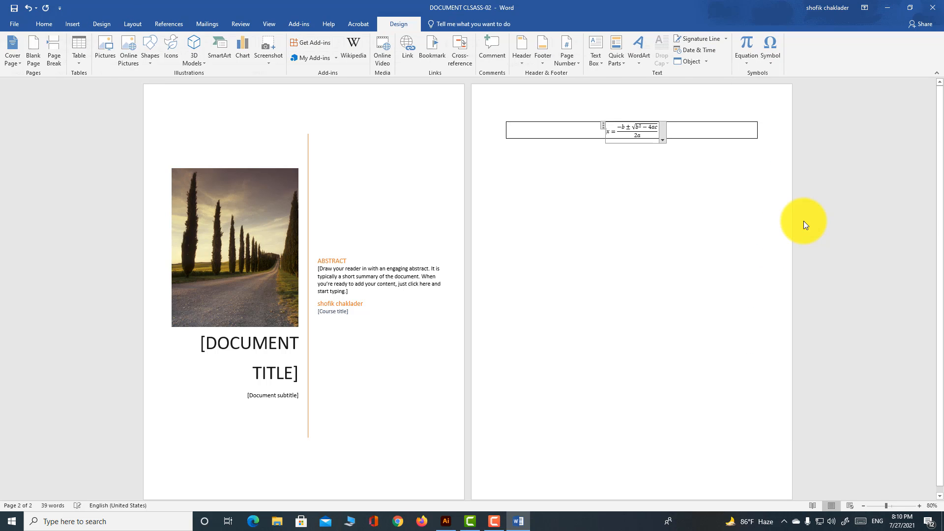
click(663, 140)
click(559, 162)
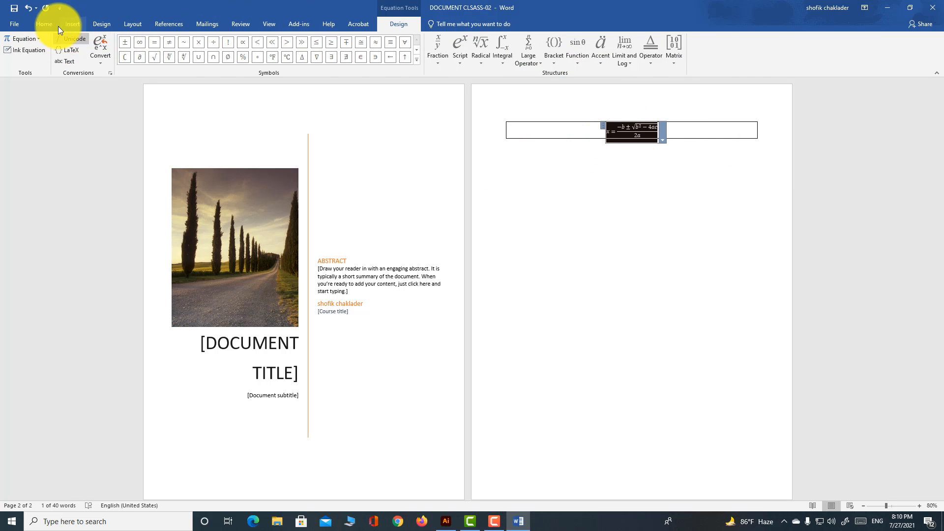
Replace the selected quadratic equation with the summation symbol Σ.
click(71, 23)
click(771, 61)
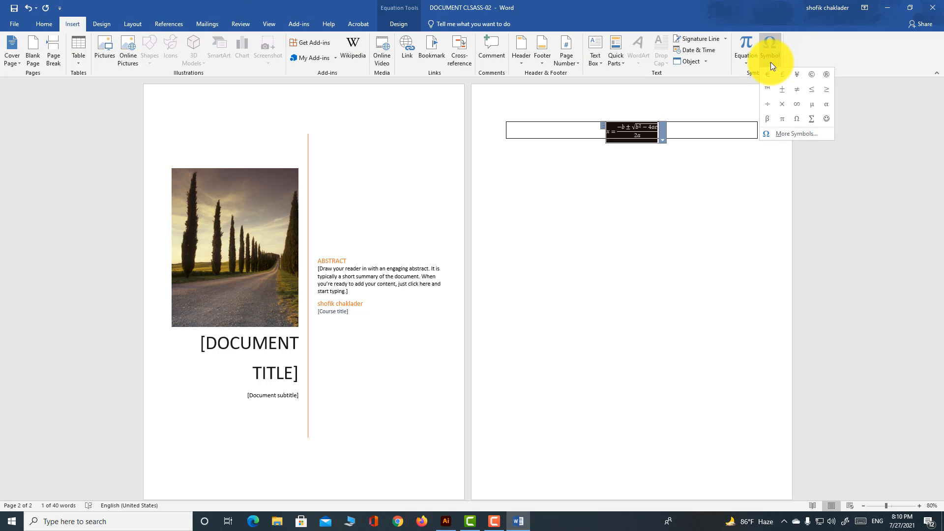
click(813, 122)
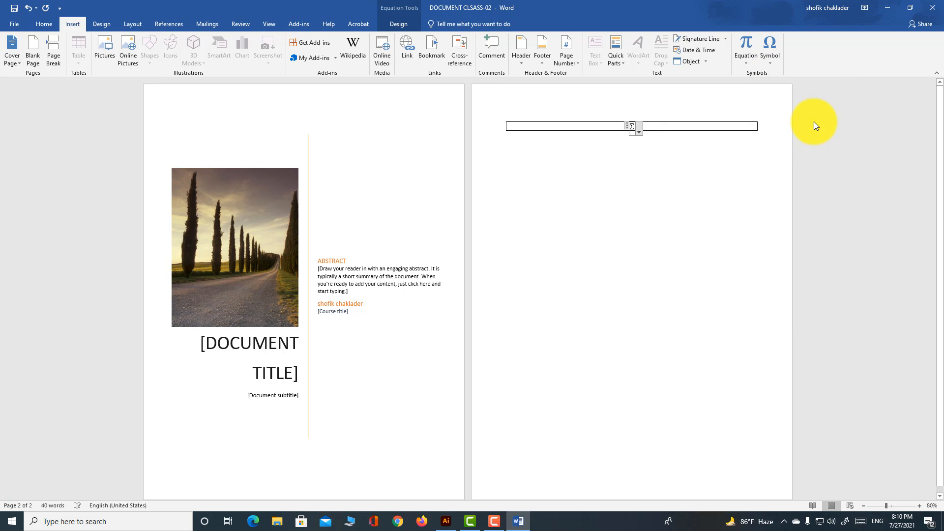
View the full symbol list without inserting another character, and deselect the equation on the second page.
click(769, 63)
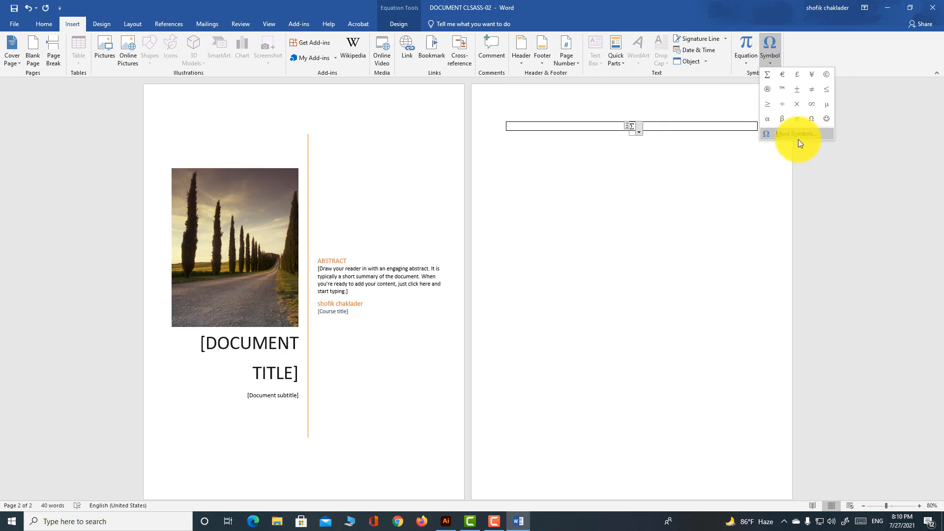
click(799, 134)
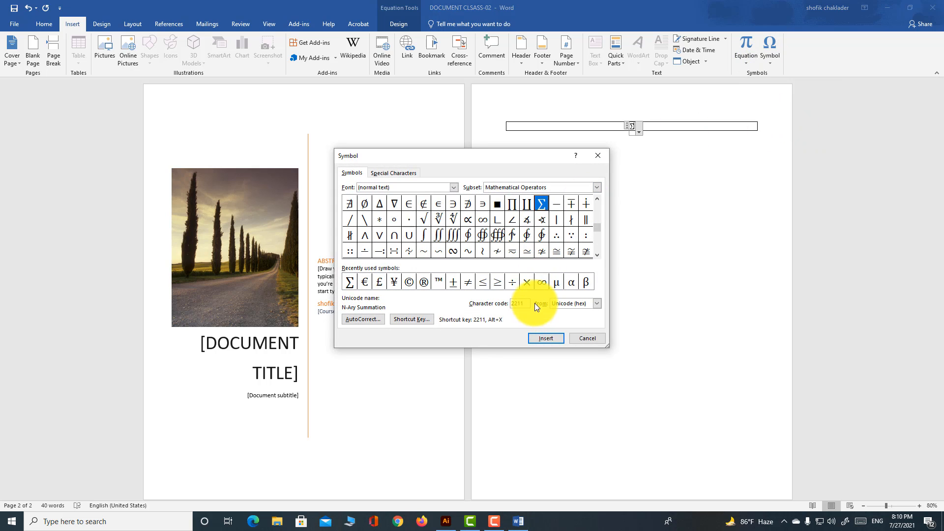
click(598, 156)
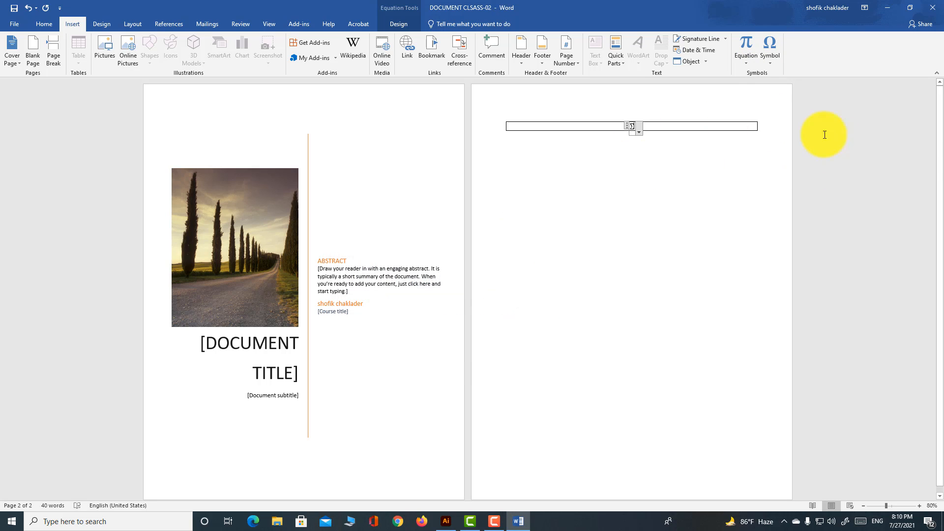
click(656, 148)
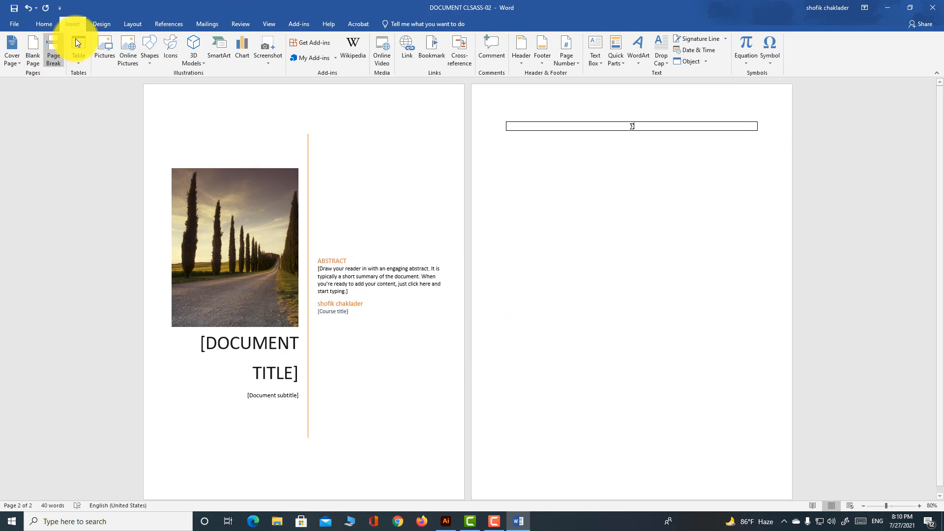
Browse the built-in document themes without applying one.
click(101, 24)
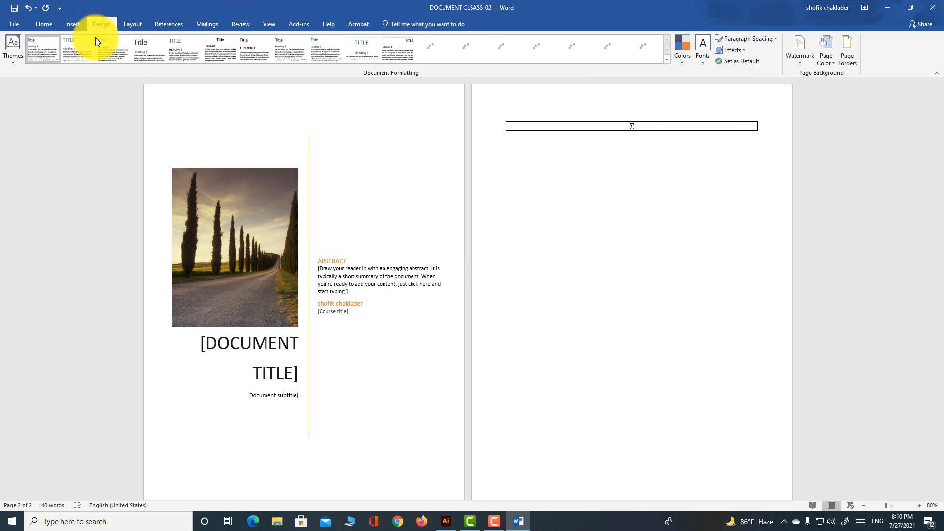
click(8, 62)
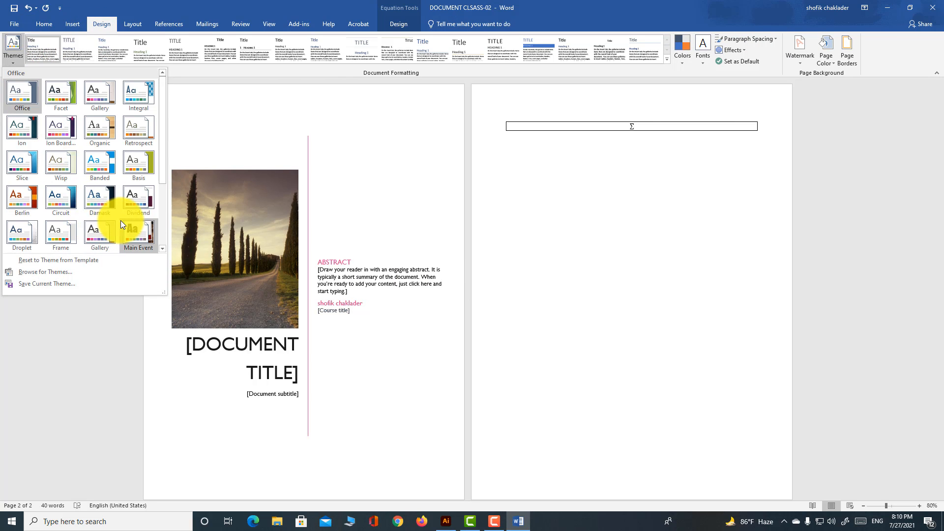
scroll(103, 204, down, 2)
scroll(102, 205, up, 3)
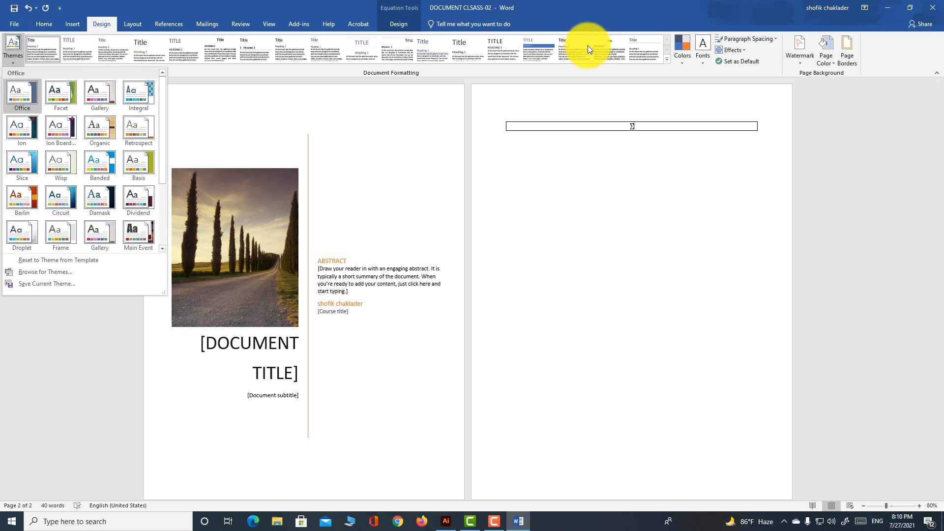
Look through the theme color sets, font sets, effects and paragraph spacing options without changing the document.
click(684, 61)
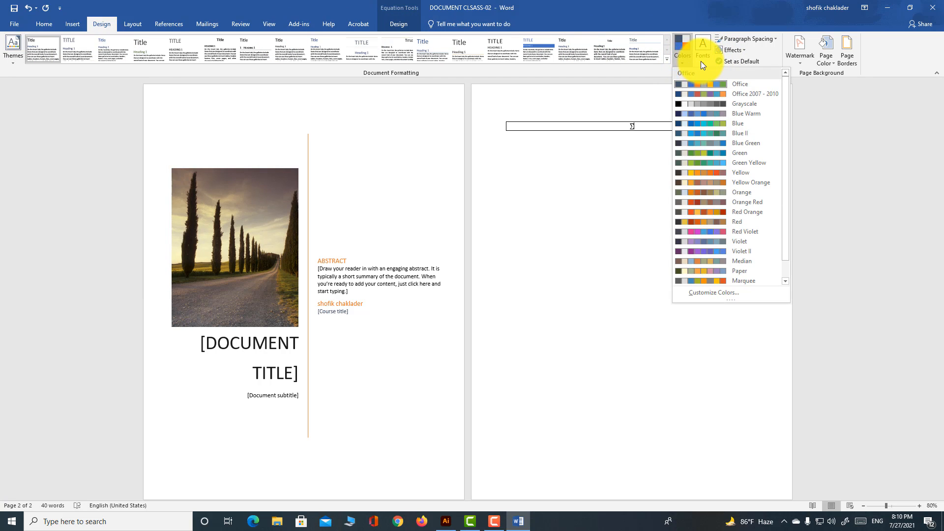
click(702, 61)
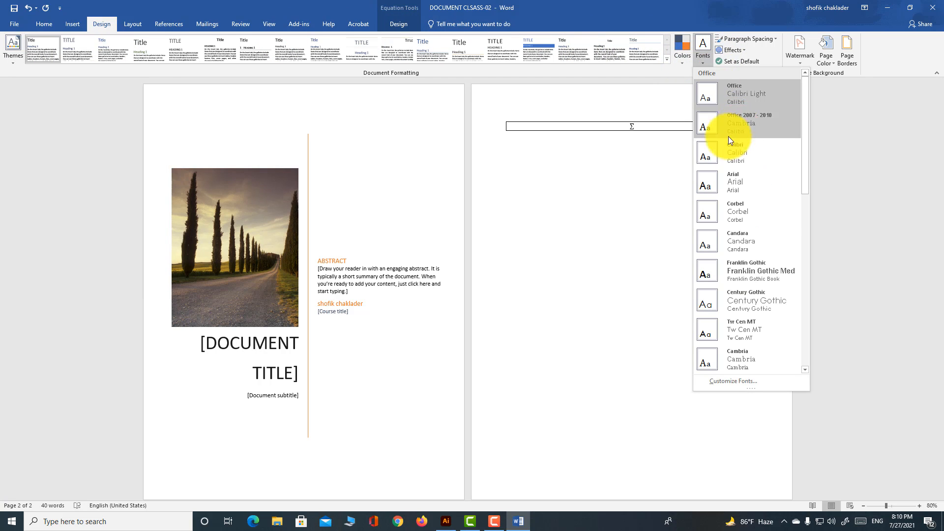
click(745, 49)
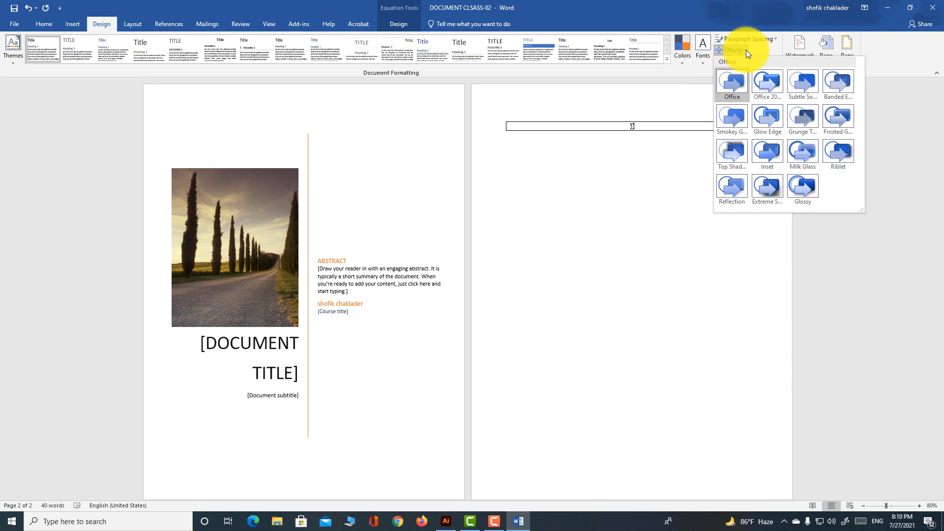
click(777, 38)
click(778, 38)
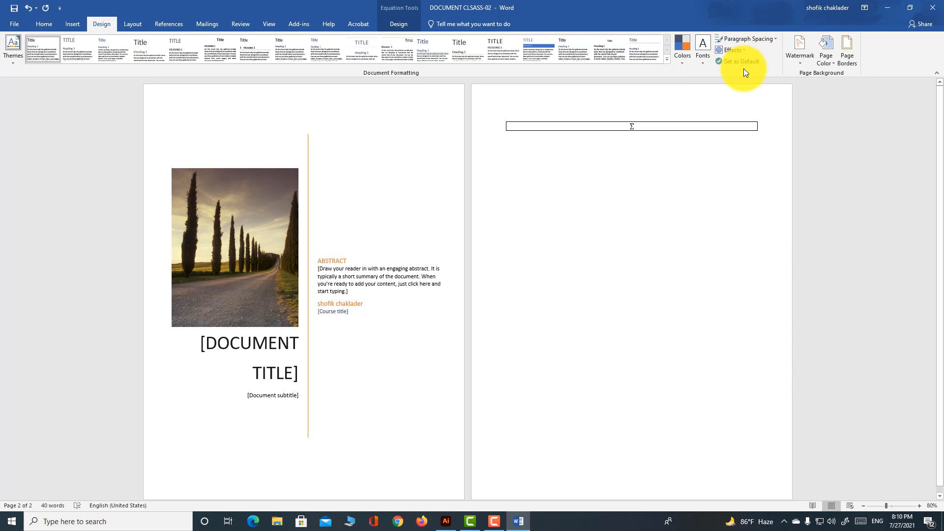
Check the available watermark designs and page background colors without applying any.
click(801, 61)
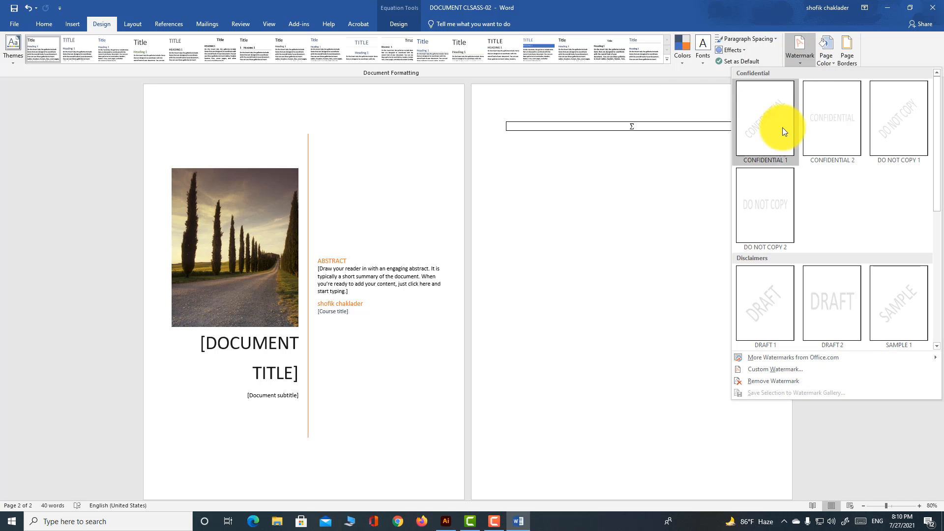
click(828, 59)
click(827, 59)
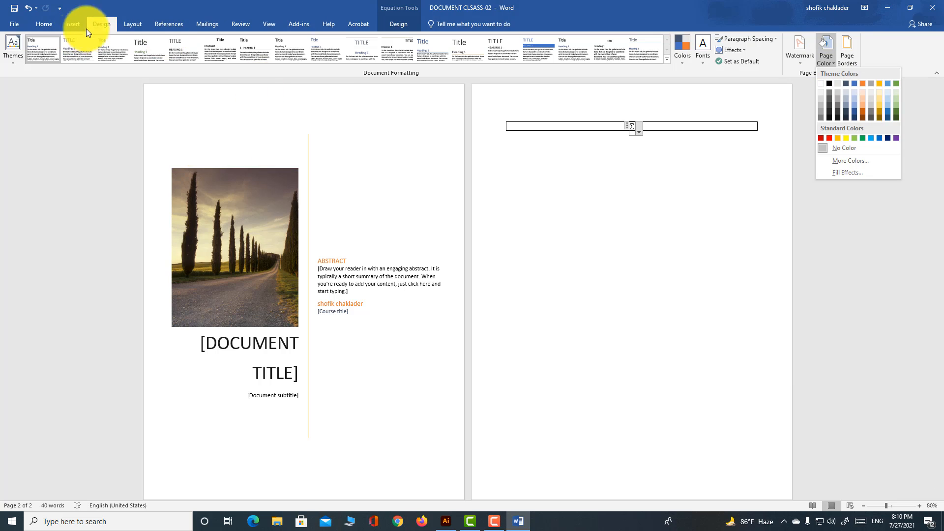
Look through the preset page margins and apply the Normal preset.
click(133, 24)
click(133, 23)
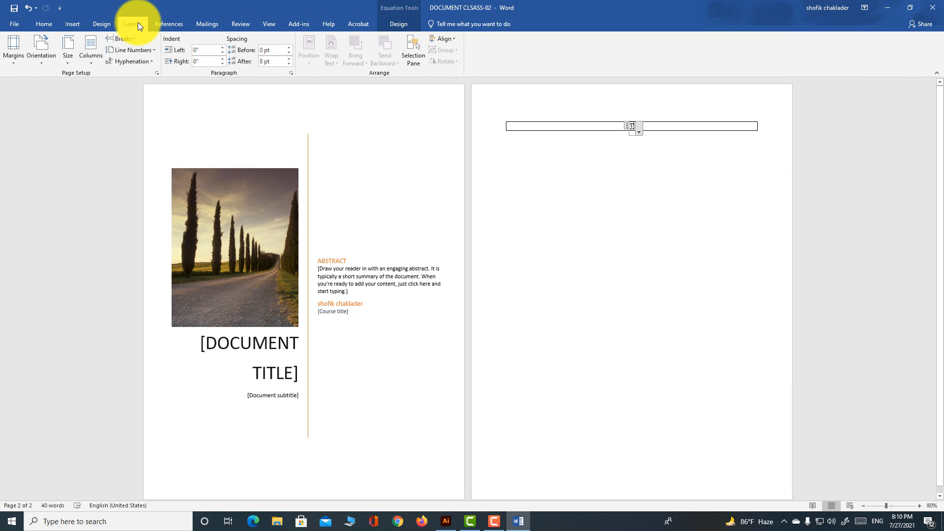
click(10, 63)
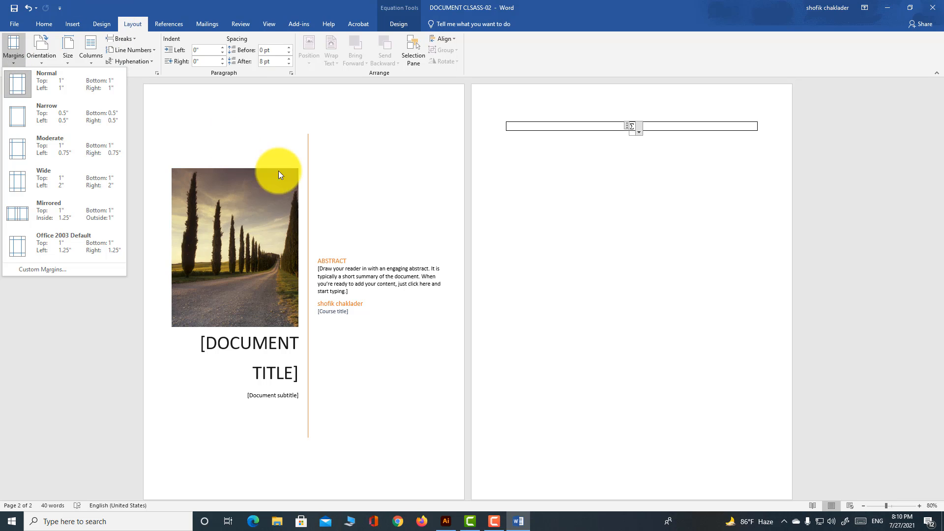
click(354, 193)
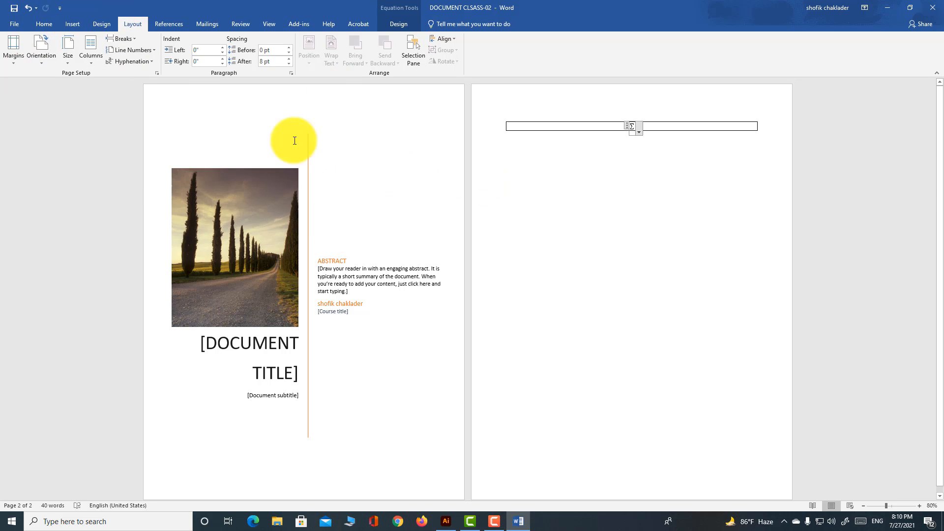
click(16, 63)
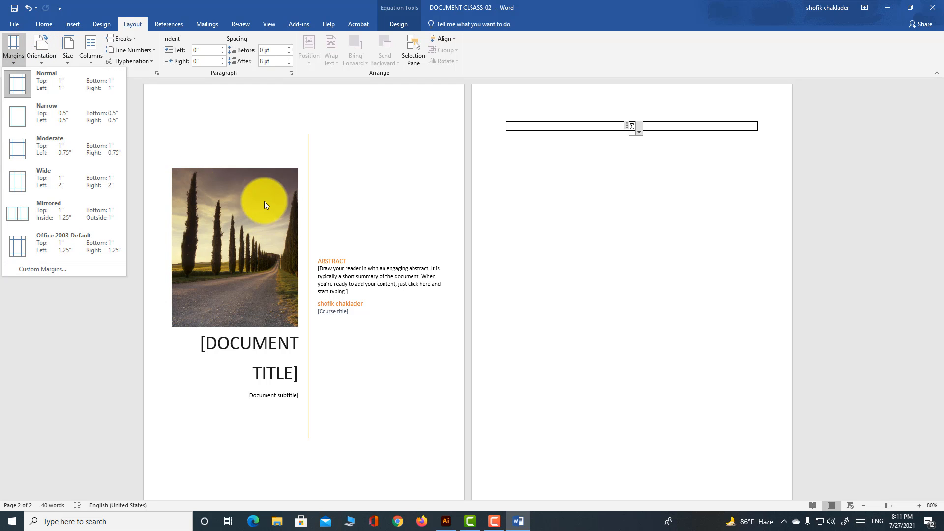
click(45, 96)
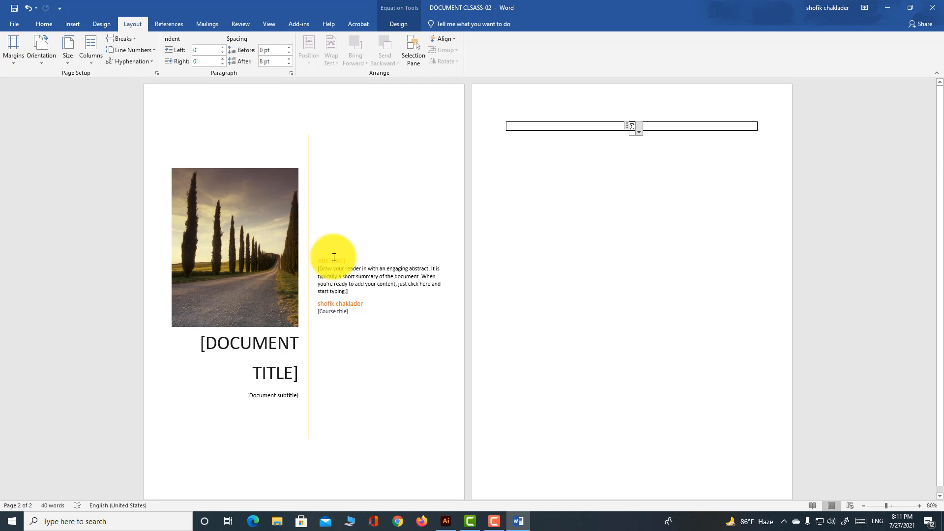
Try the Wide page margins and switch the document to the Mirrored margin preset.
click(12, 61)
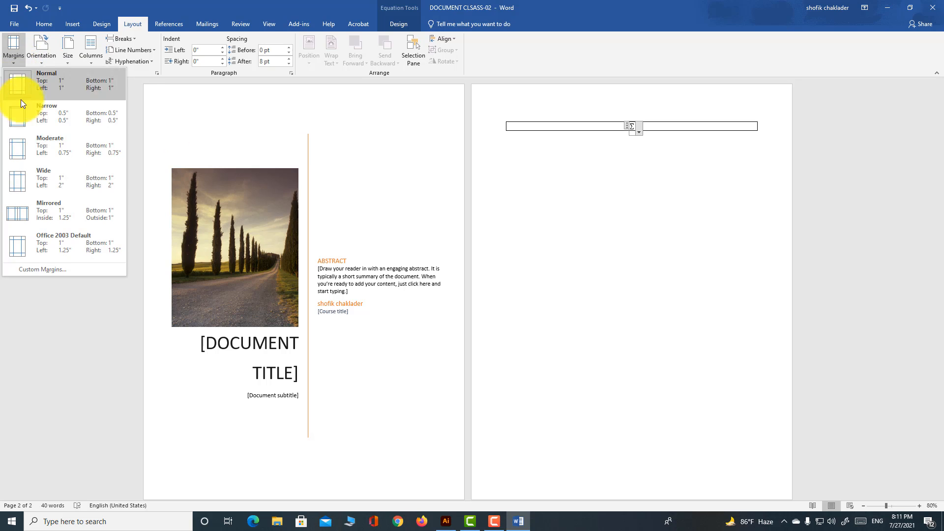
click(35, 193)
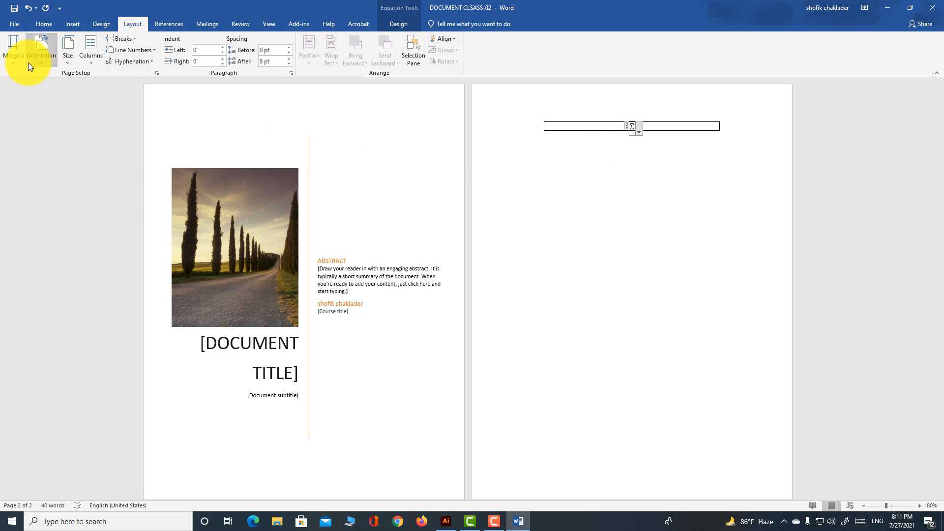
click(13, 64)
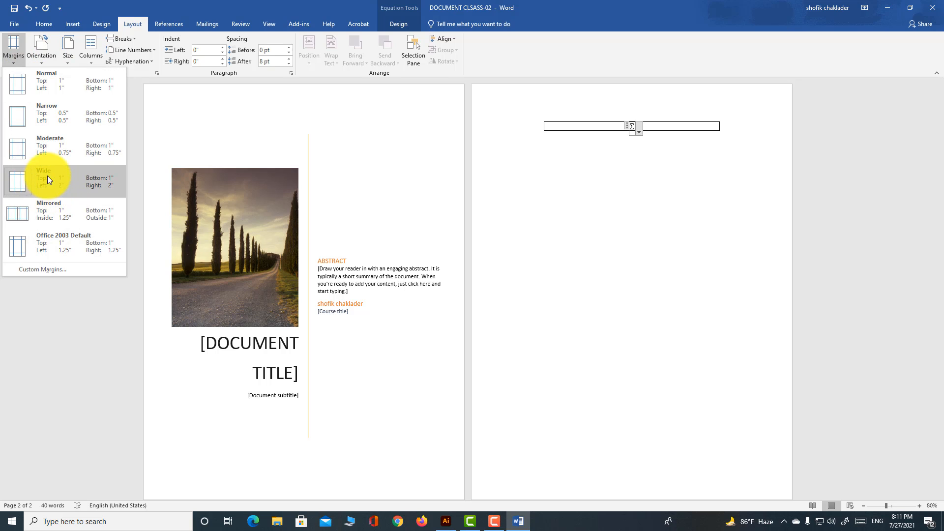
click(37, 212)
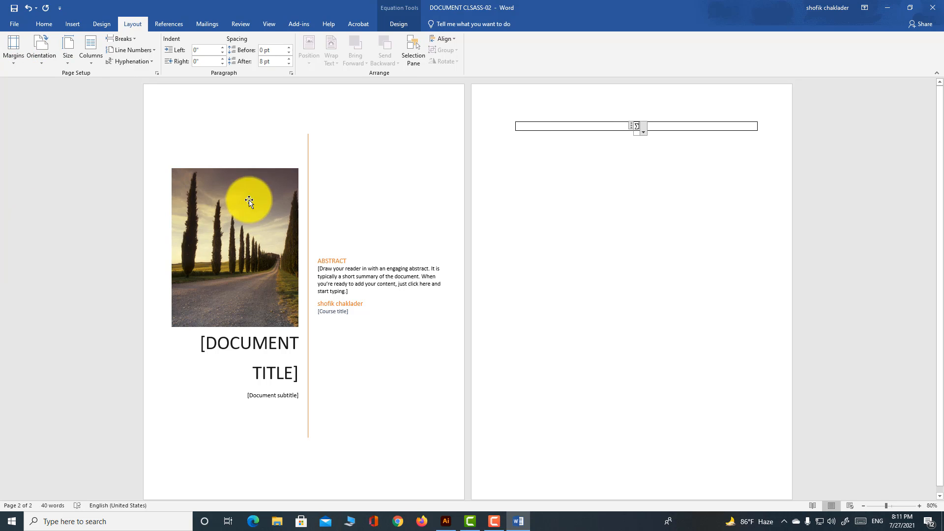
Add two empty lines below the equation on the second page.
click(573, 253)
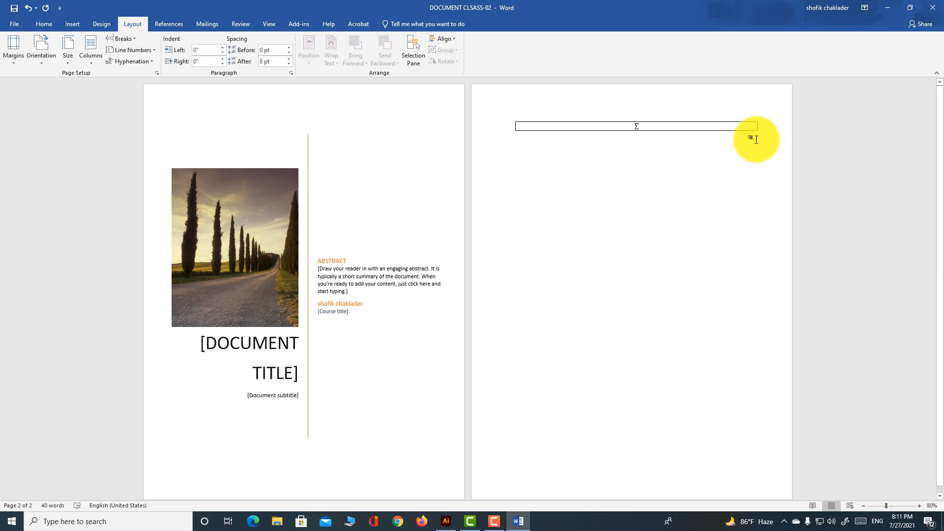
key(Return)
key(Return)
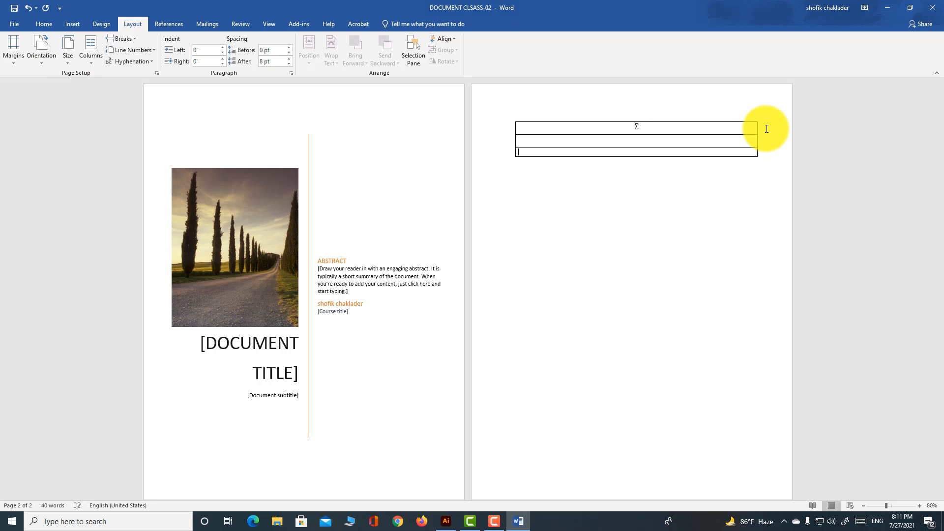
Try landscape orientation in the custom margin settings and dismiss them without applying.
click(14, 61)
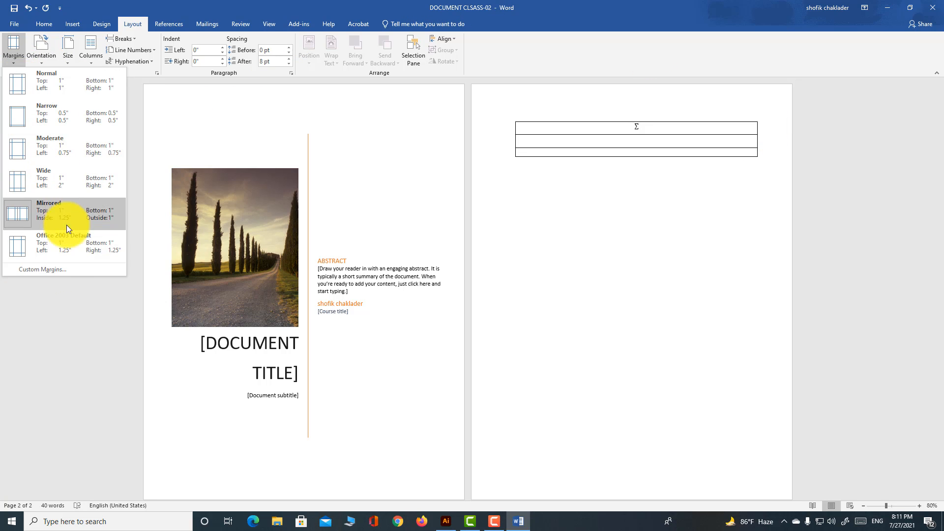
click(67, 268)
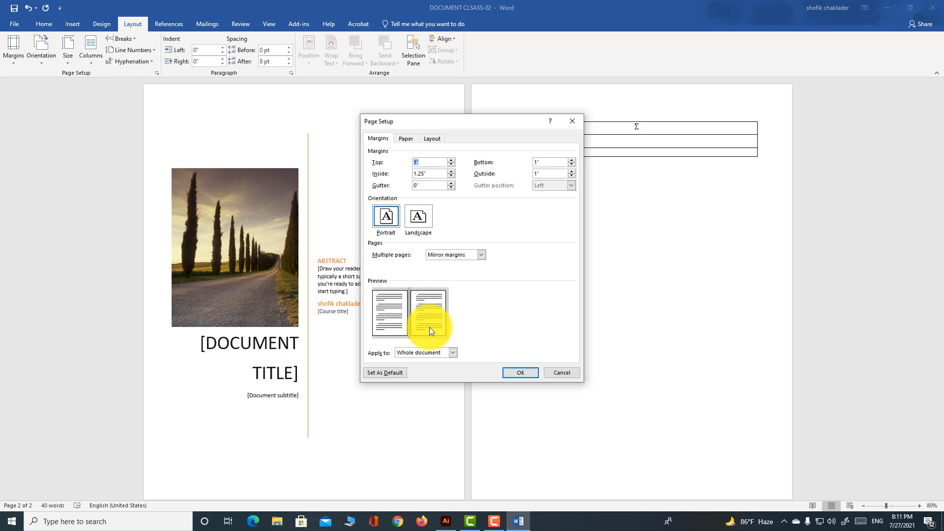
click(415, 217)
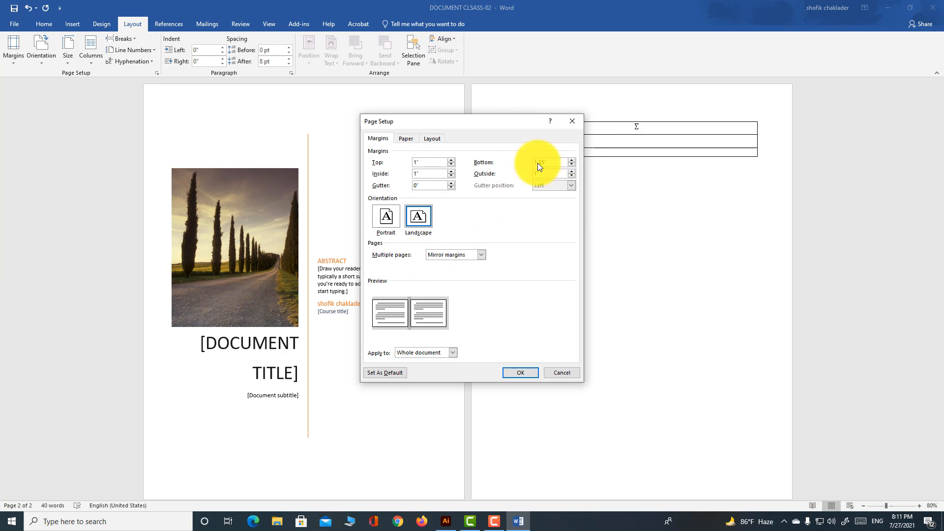
click(571, 123)
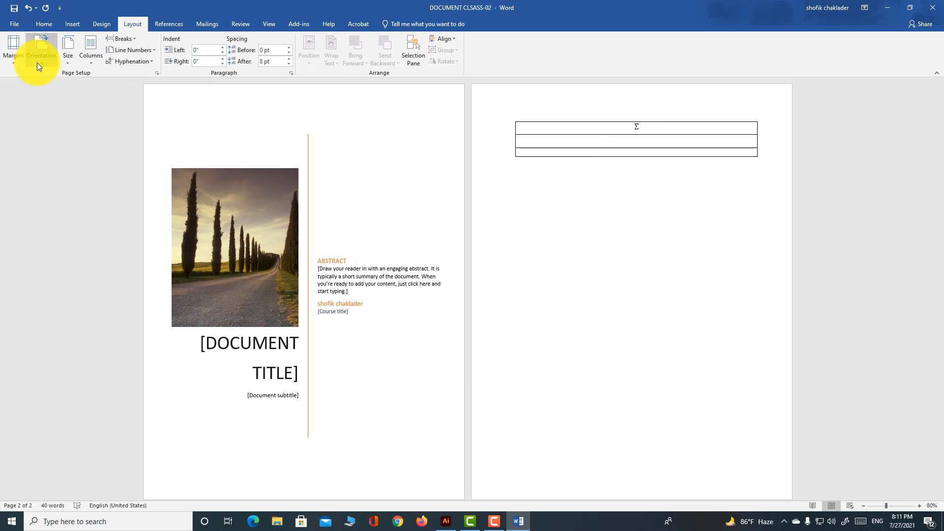
Set the page orientation to Landscape and view the available paper sizes without picking one.
click(41, 62)
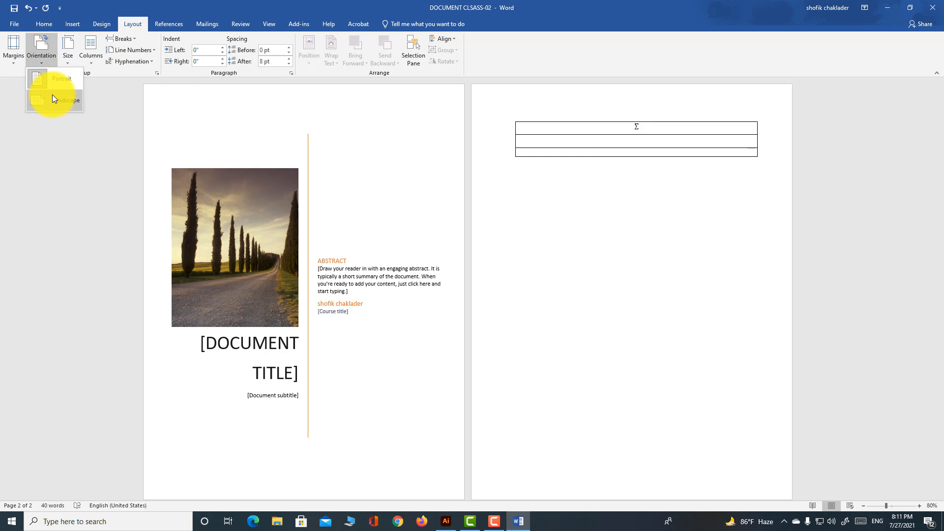
click(52, 97)
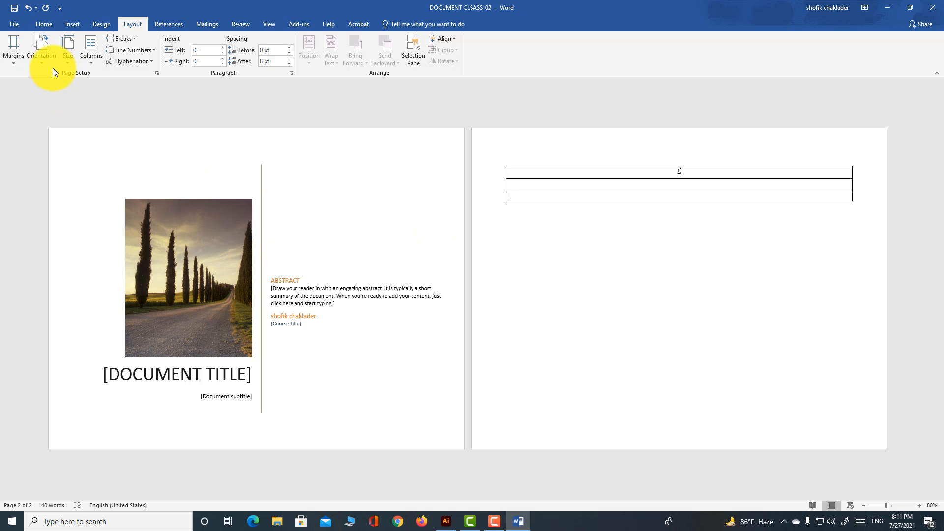
click(66, 63)
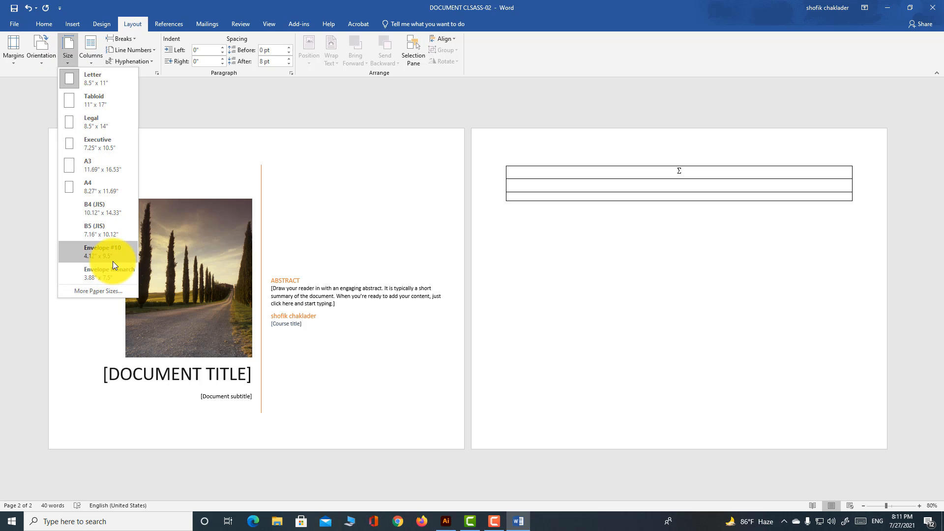
Format the second page's text in two columns.
click(87, 63)
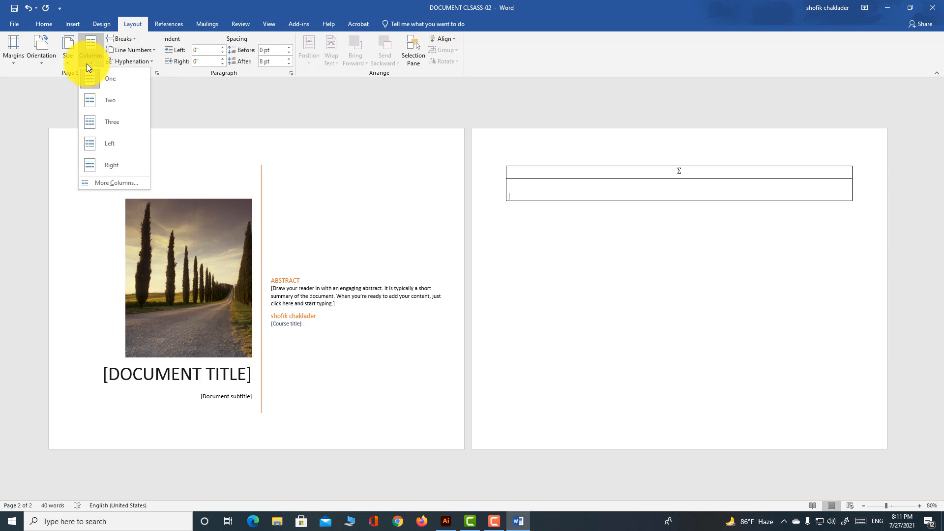
click(93, 98)
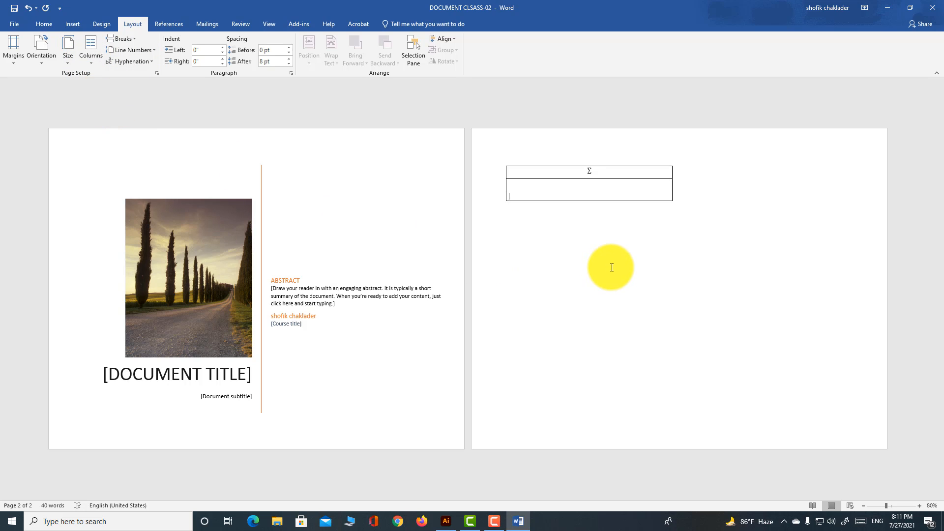
click(101, 63)
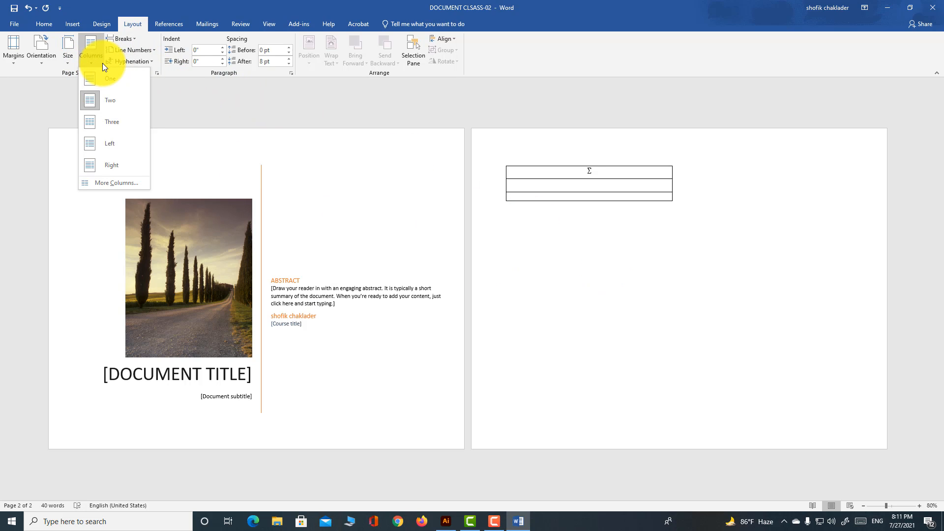
click(97, 99)
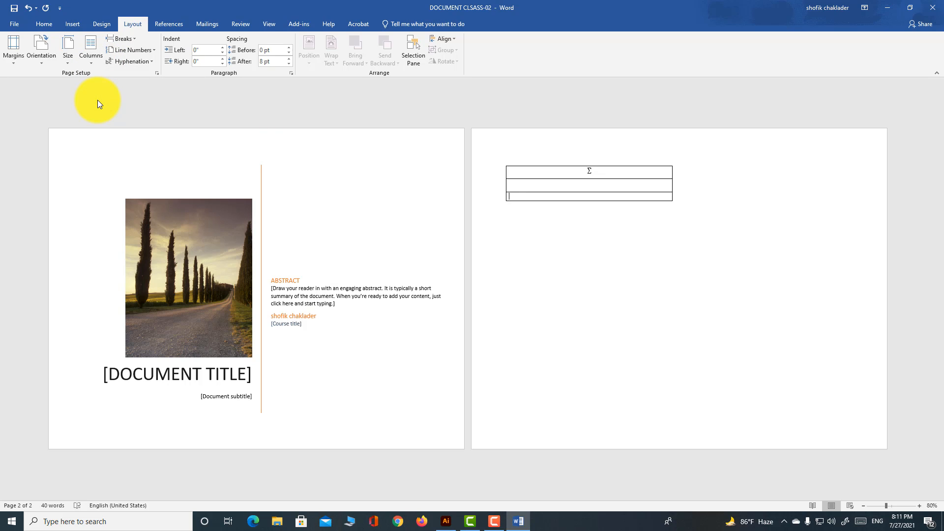
click(88, 62)
click(88, 61)
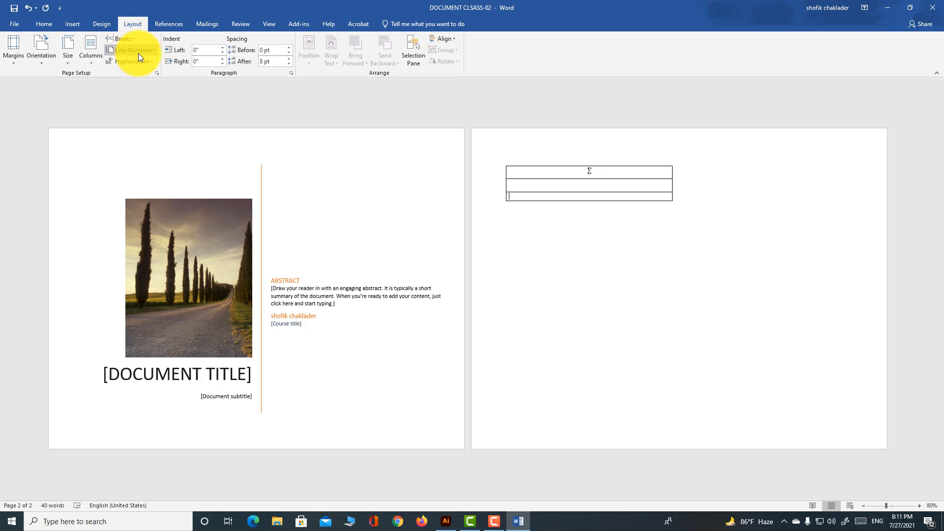
Look through the line numbering, hyphenation and object alignment options without changing the layout.
click(154, 52)
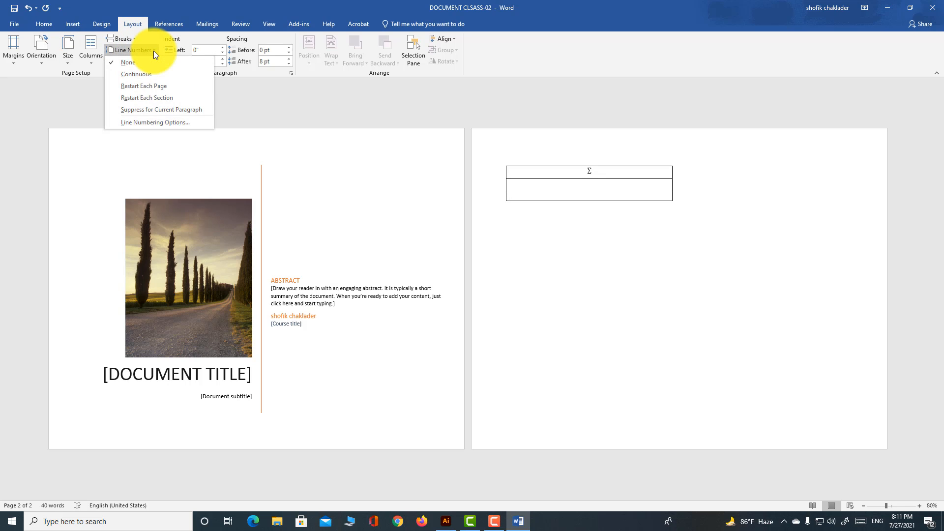
click(146, 68)
click(146, 61)
click(146, 60)
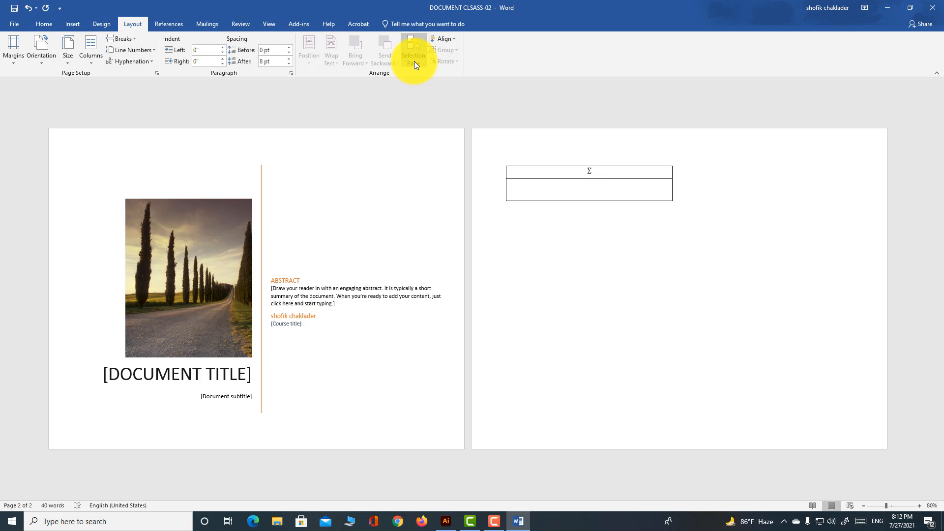
click(453, 39)
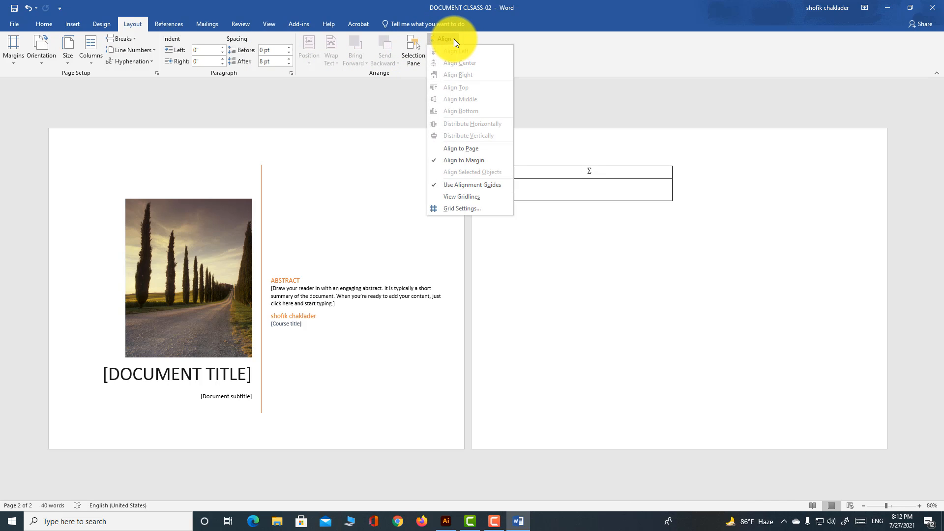
click(453, 39)
View the referencing and mailing features, including the list of mail merge document types, without starting a merge.
click(159, 24)
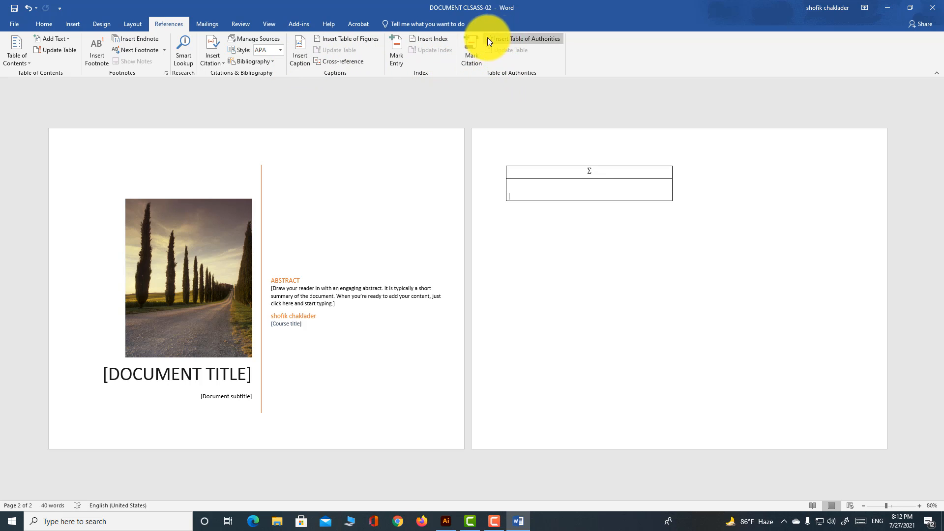
click(202, 25)
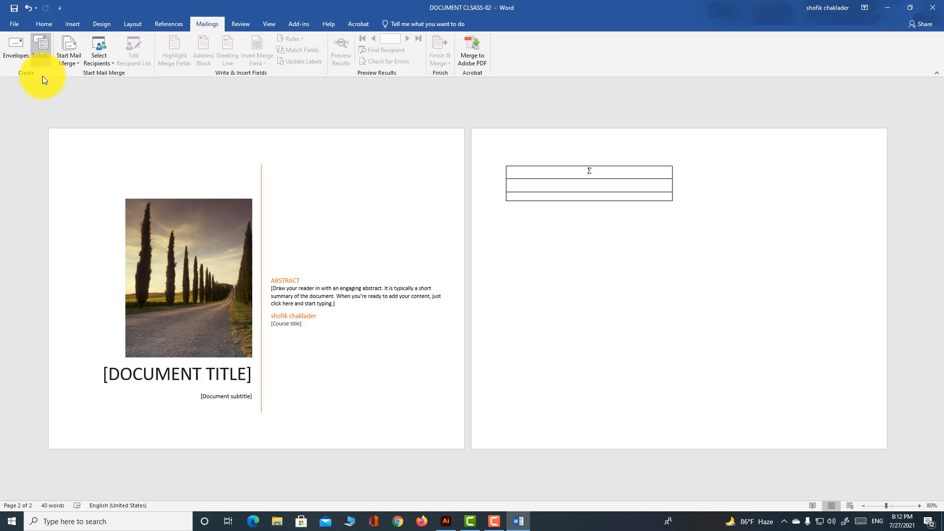
click(75, 64)
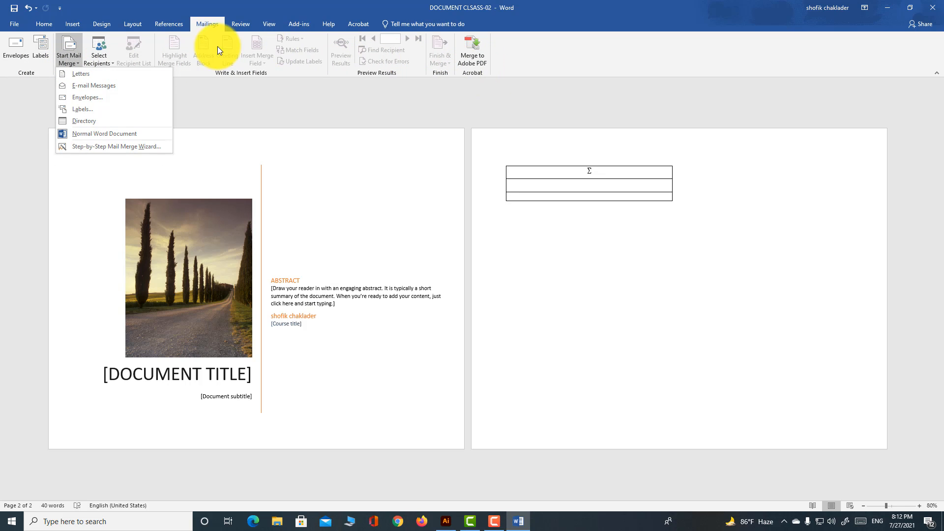
View the document's word count statistics among the review features and close them.
click(244, 24)
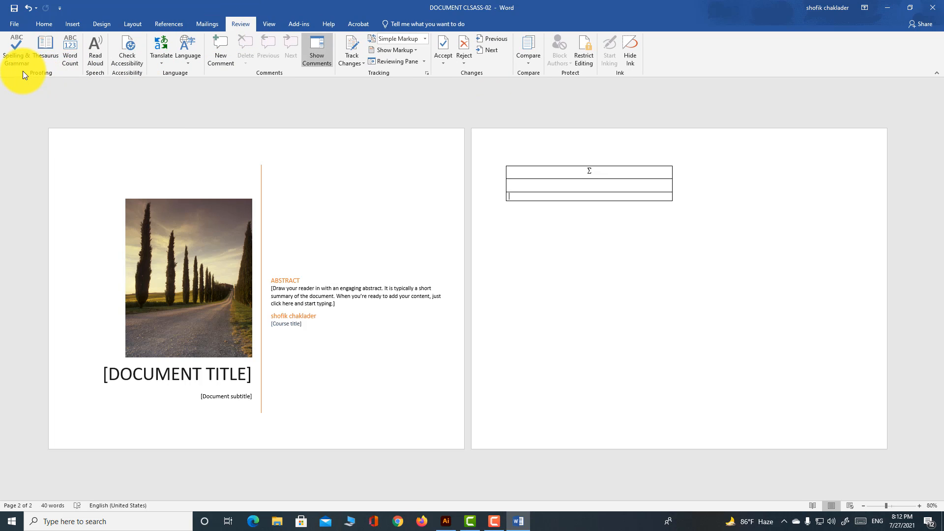
click(68, 58)
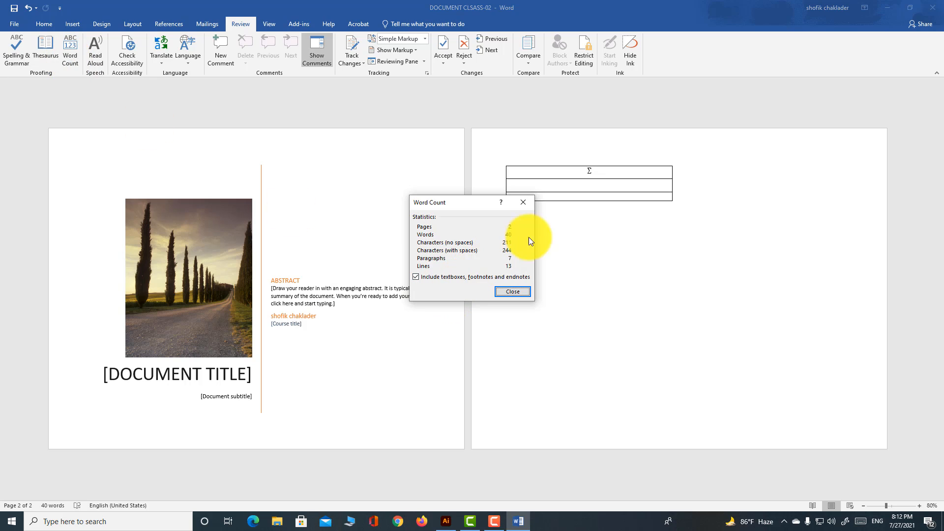
click(522, 205)
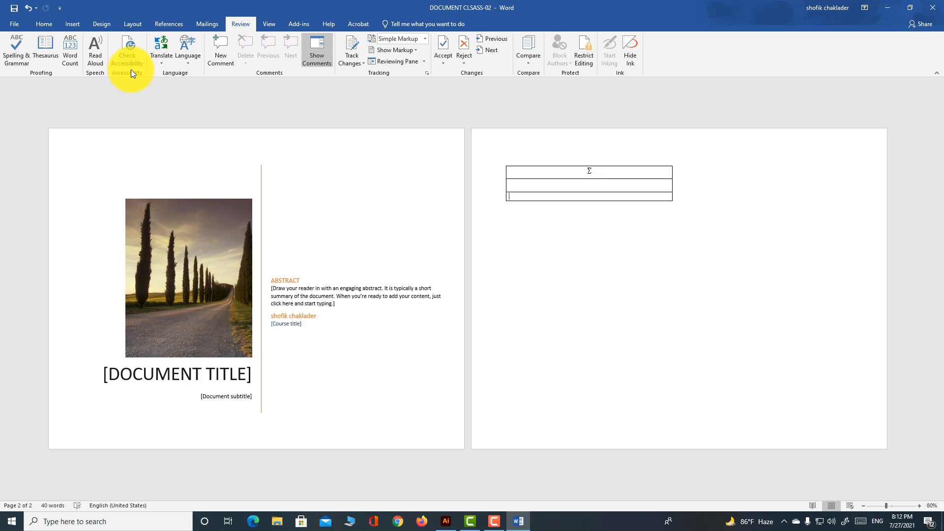
Check the translation and proofing language options without choosing any.
click(161, 54)
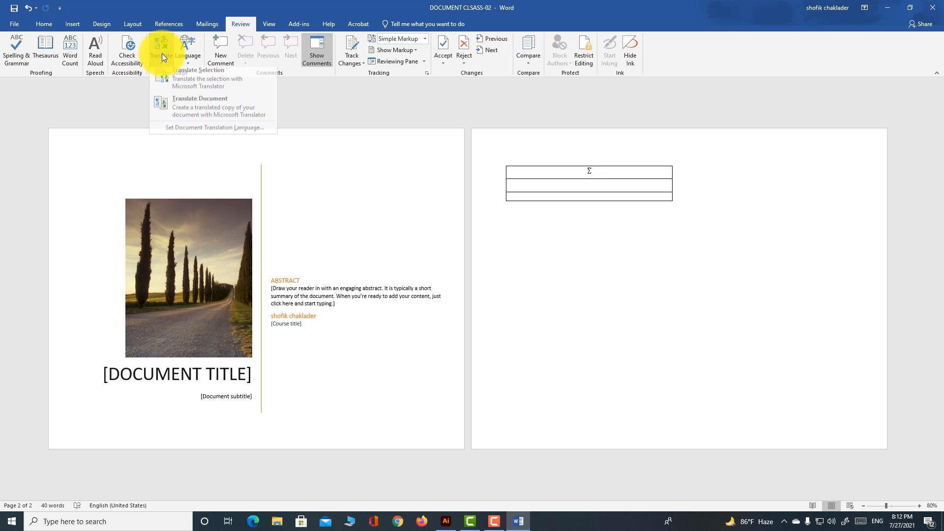
click(314, 175)
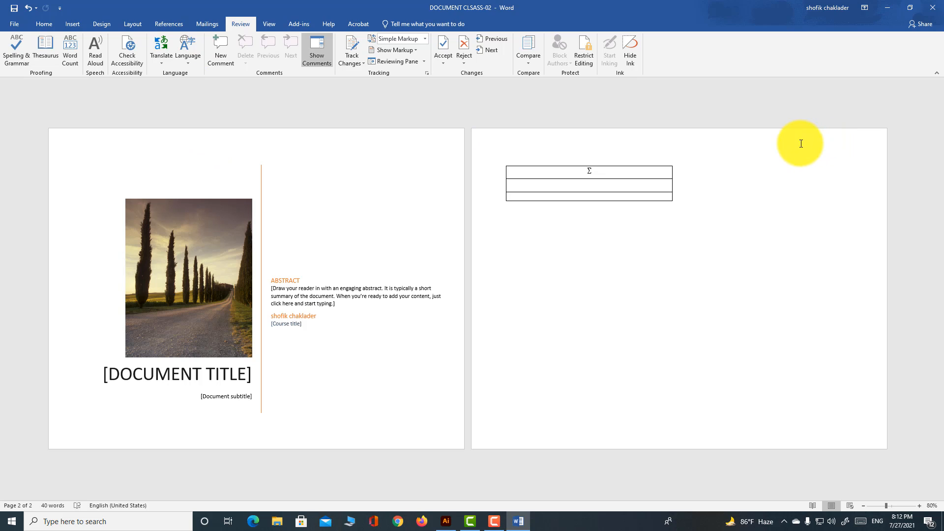
click(181, 63)
click(181, 63)
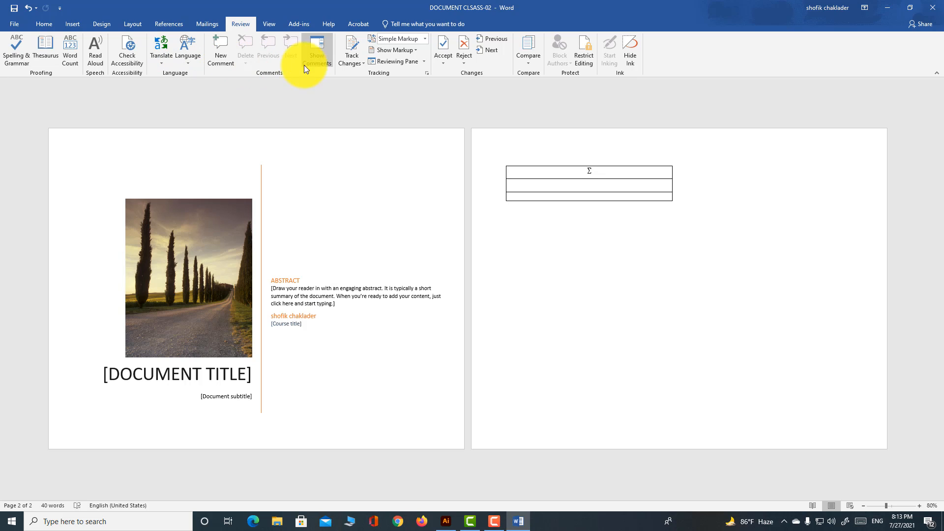
Check the change tracking options without turning tracking on.
click(363, 64)
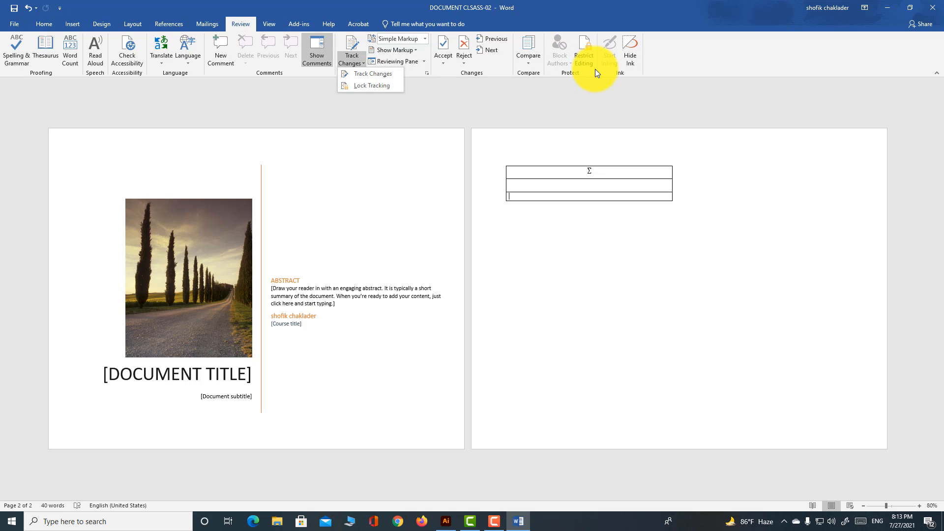
click(637, 64)
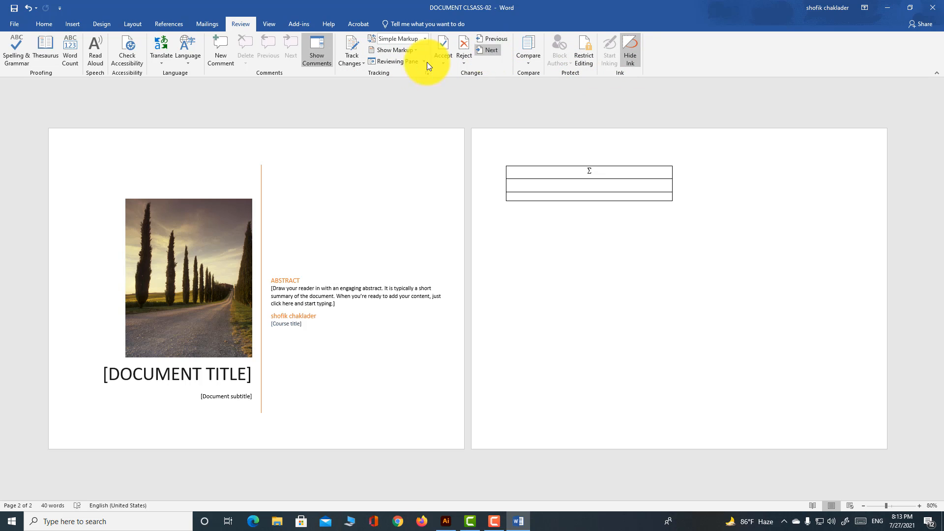
Zoom the document to page width and try the Read Mode view.
click(271, 23)
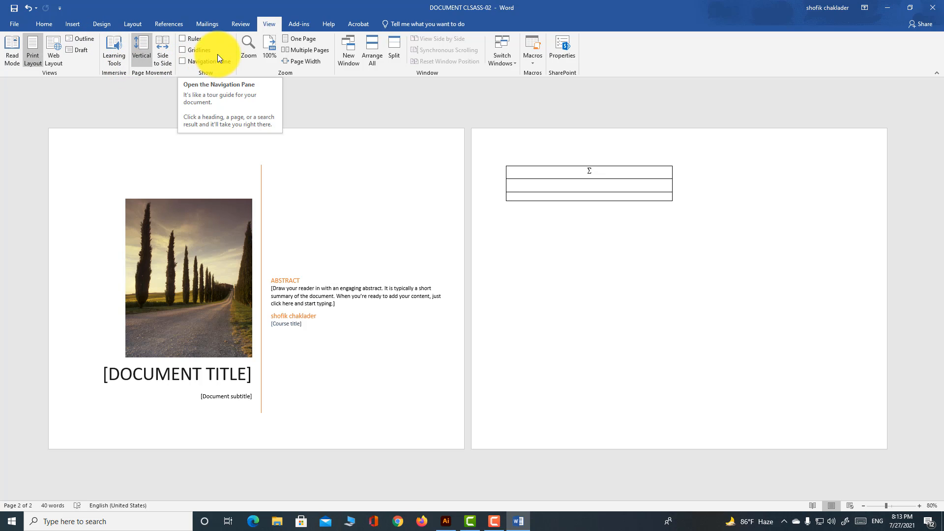
click(311, 64)
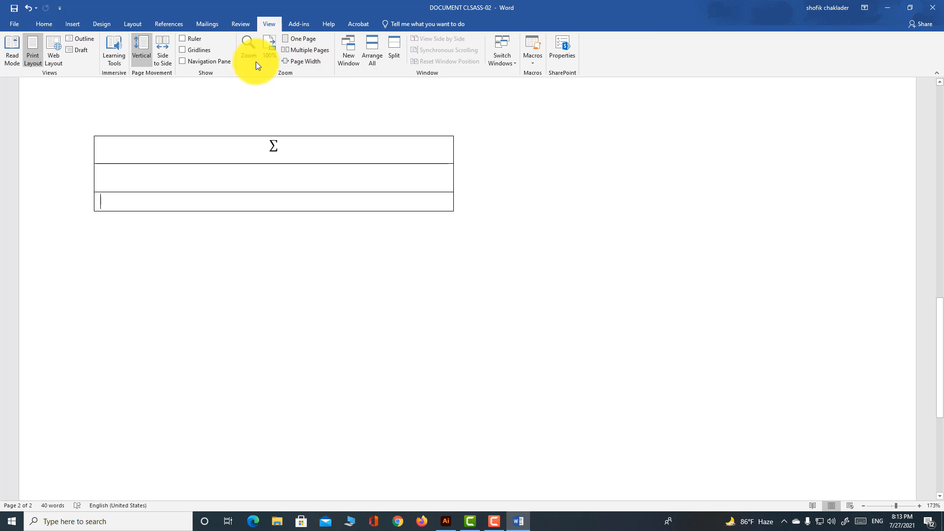
click(13, 50)
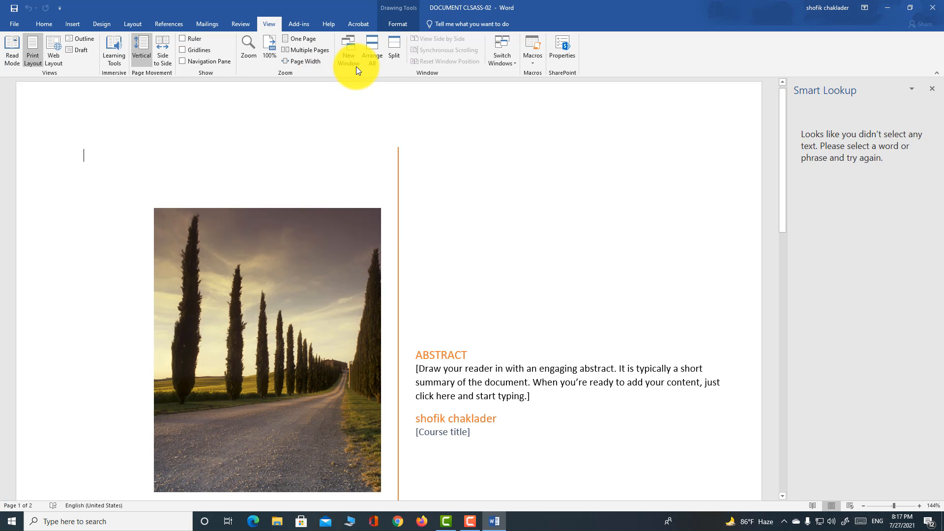
Open a second window of DOCUMENT CLSASS-02 and arrange both windows one above the other.
click(349, 50)
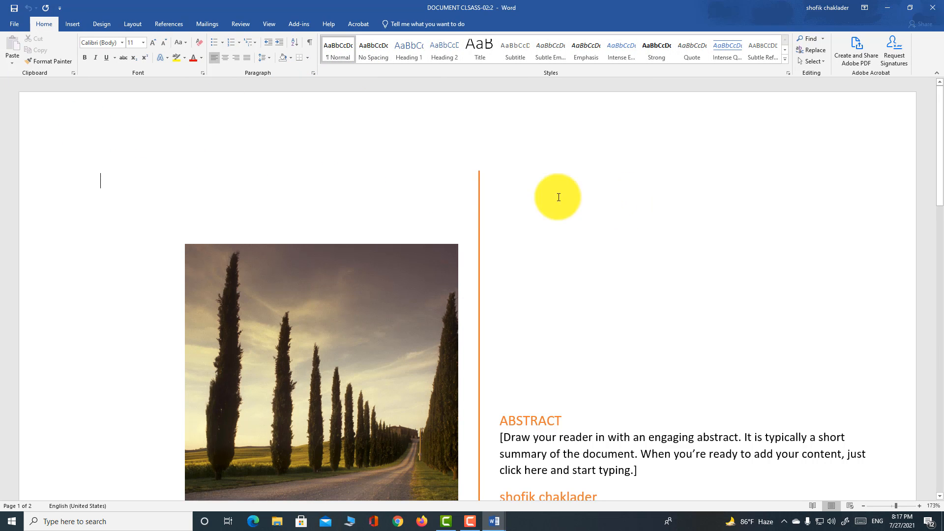
scroll(478, 213, down, 3)
scroll(481, 217, up, 3)
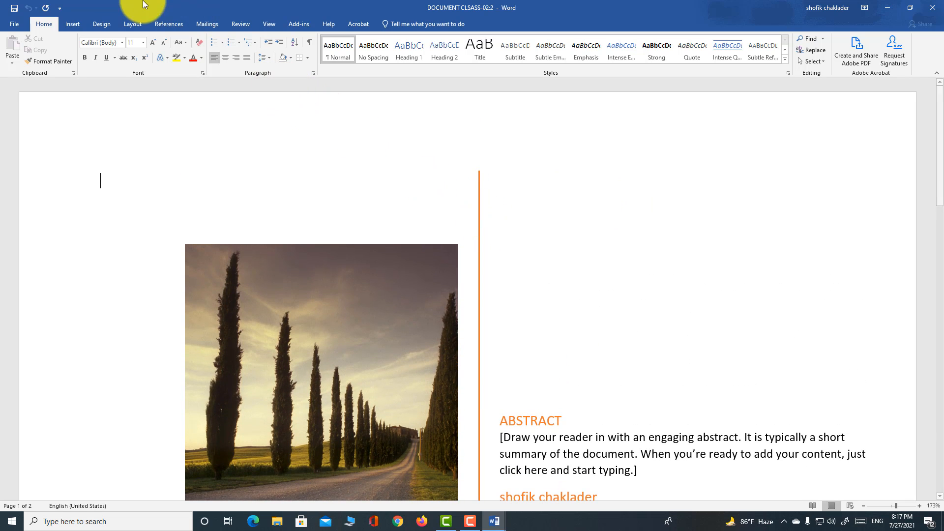
click(266, 24)
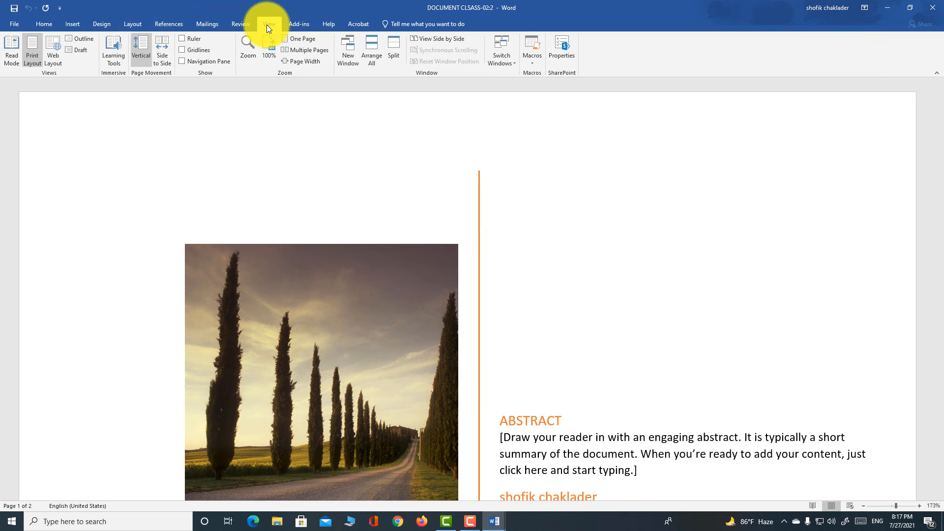
click(373, 66)
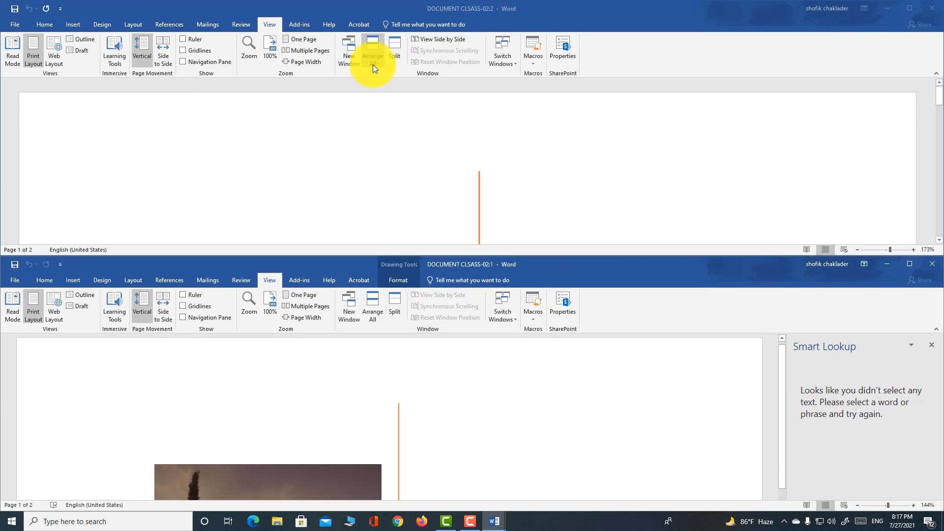
Examine the cover page independently in each of the two arranged windows.
scroll(429, 362, down, 3)
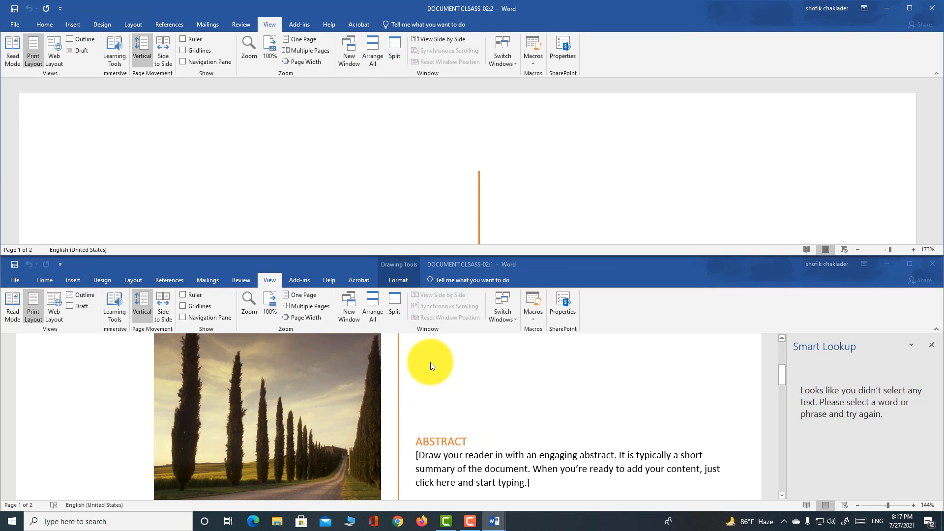
scroll(431, 355, up, 3)
click(503, 178)
scroll(537, 164, down, 6)
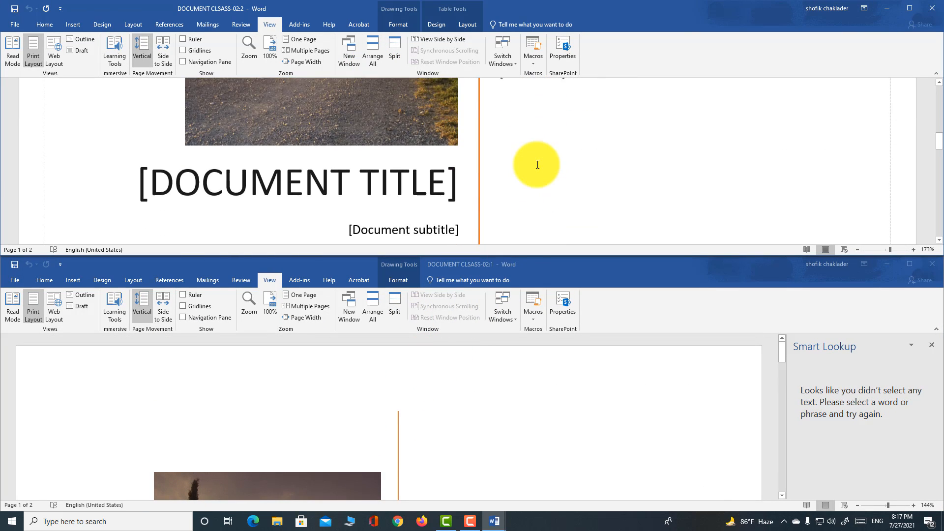
scroll(538, 165, up, 6)
scroll(542, 164, down, 4)
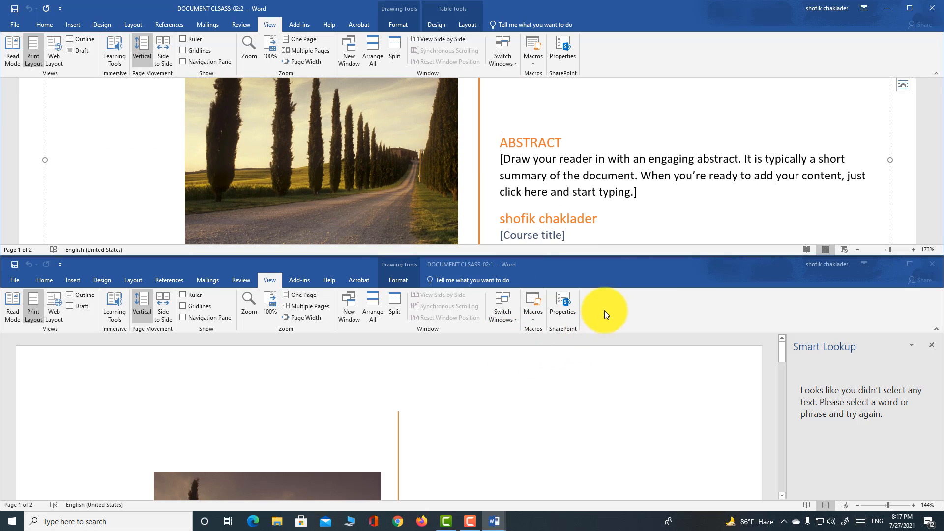
click(516, 142)
scroll(424, 404, down, 4)
scroll(422, 401, up, 6)
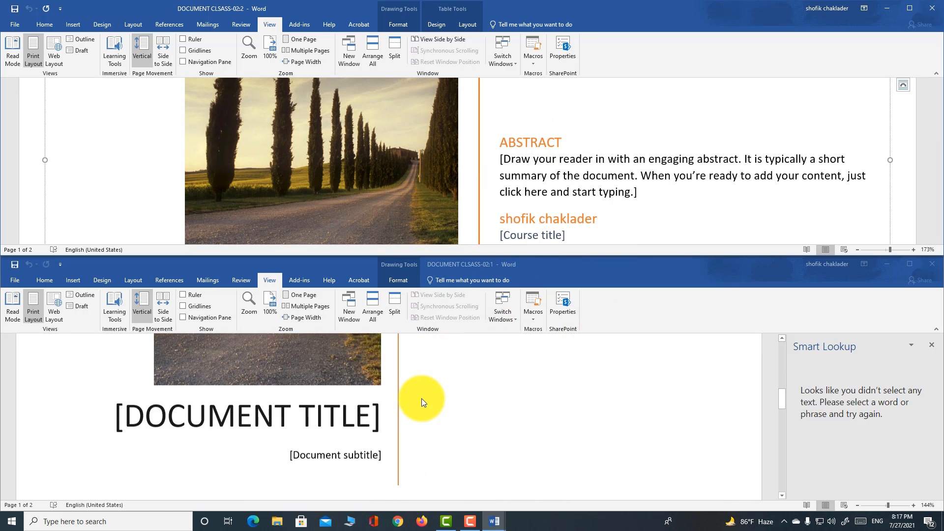
Close the lower document window and stretch the remaining one down to the taskbar.
click(931, 266)
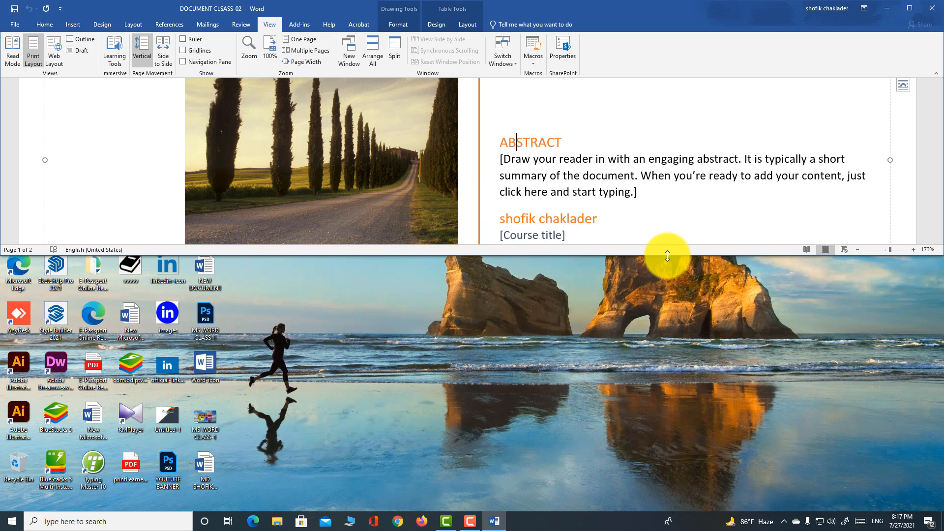
drag(666, 256, 659, 514)
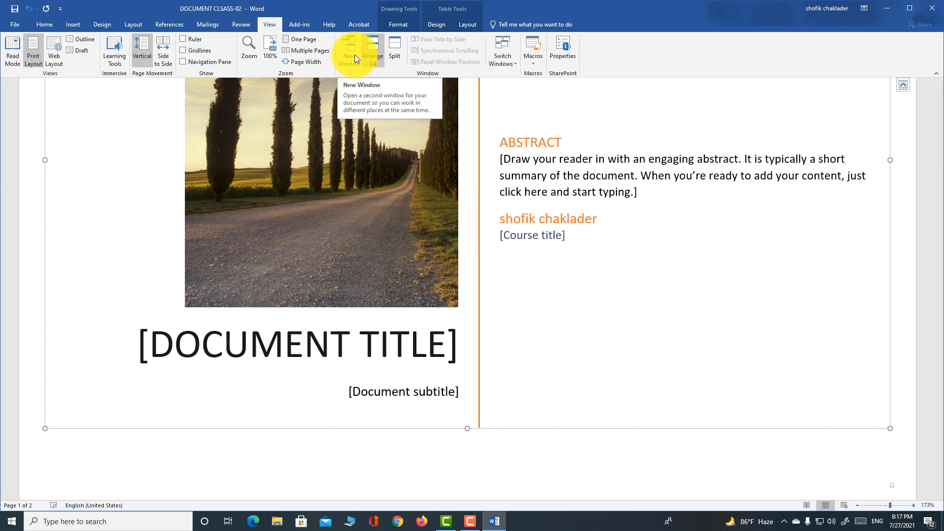
Split the document window into two panes, compare different parts of the document, and remove the split.
click(397, 51)
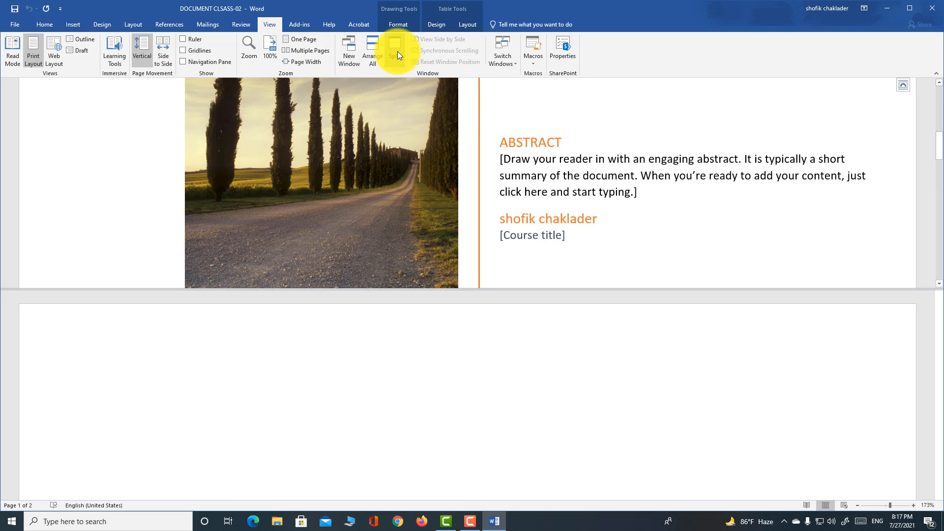
scroll(354, 346, down, 4)
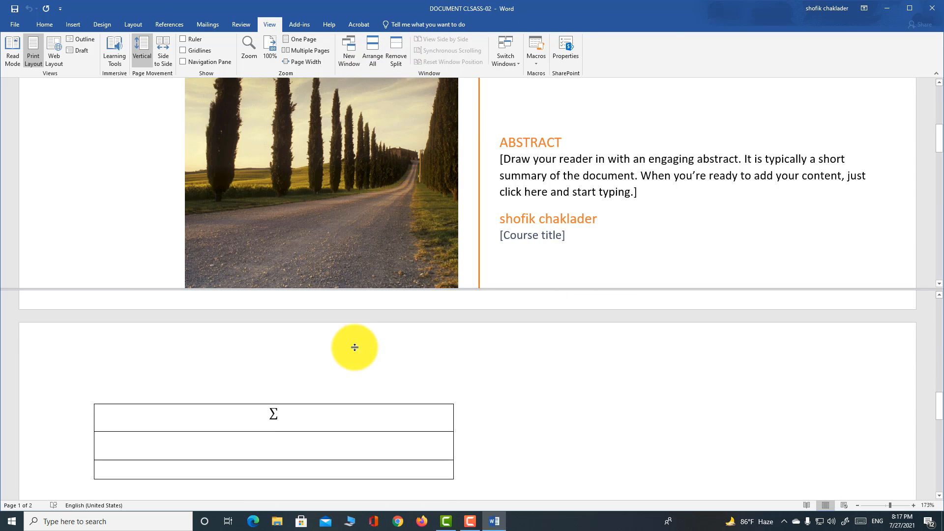
scroll(354, 347, up, 10)
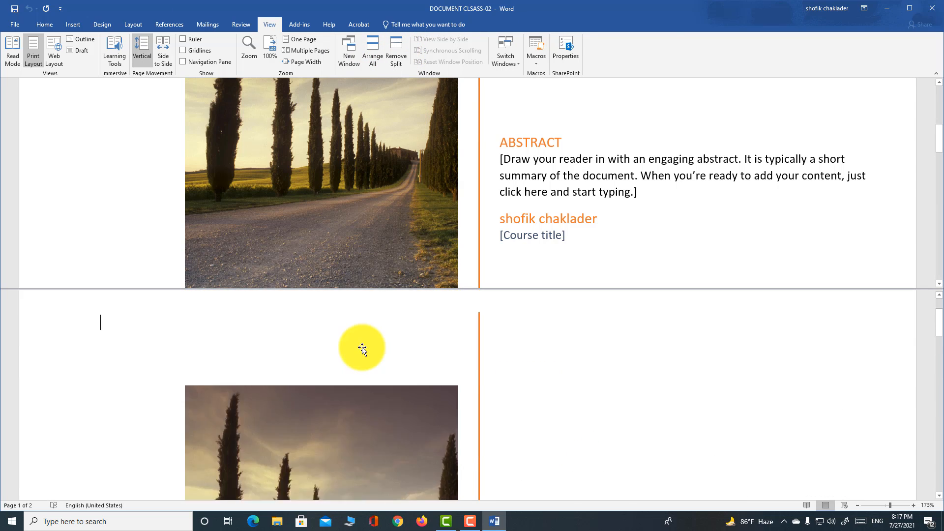
scroll(362, 349, down, 4)
scroll(362, 348, up, 7)
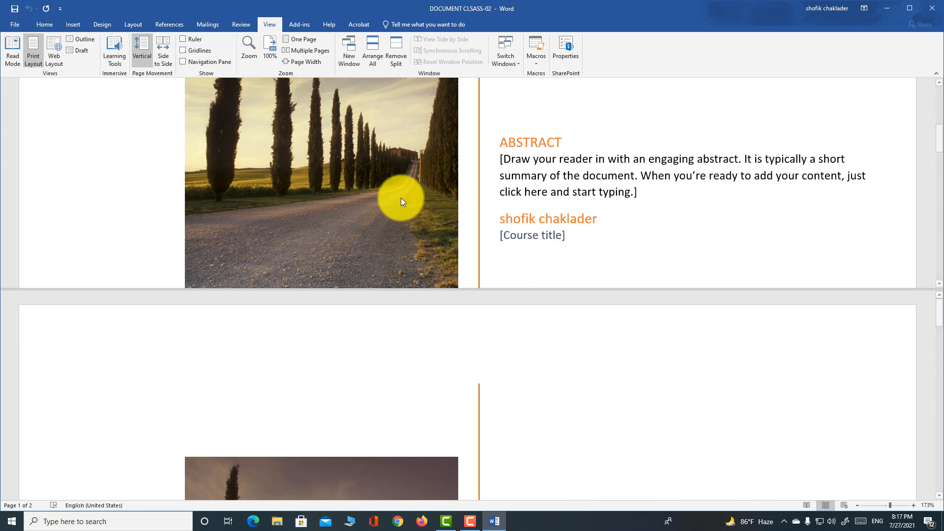
click(387, 55)
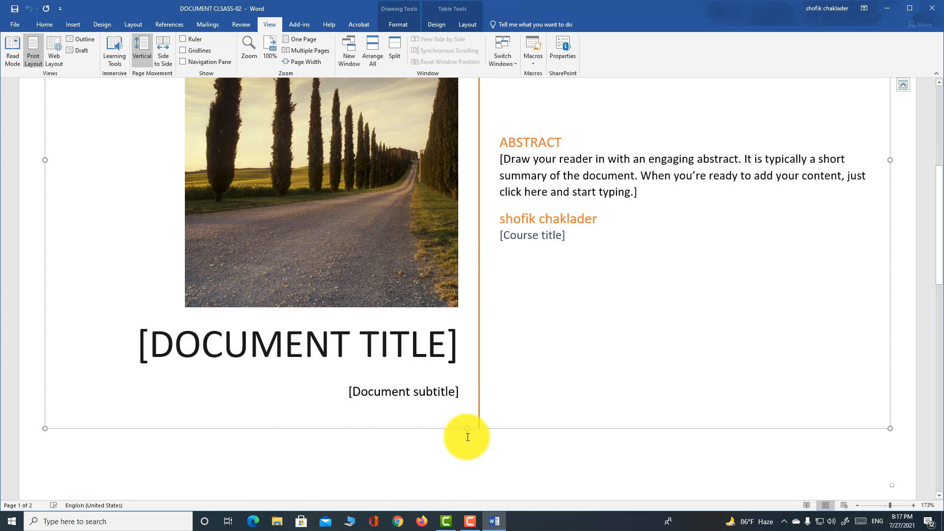
View the list of open windows and the add-in, help and Acrobat features without using any.
scroll(538, 326, up, 5)
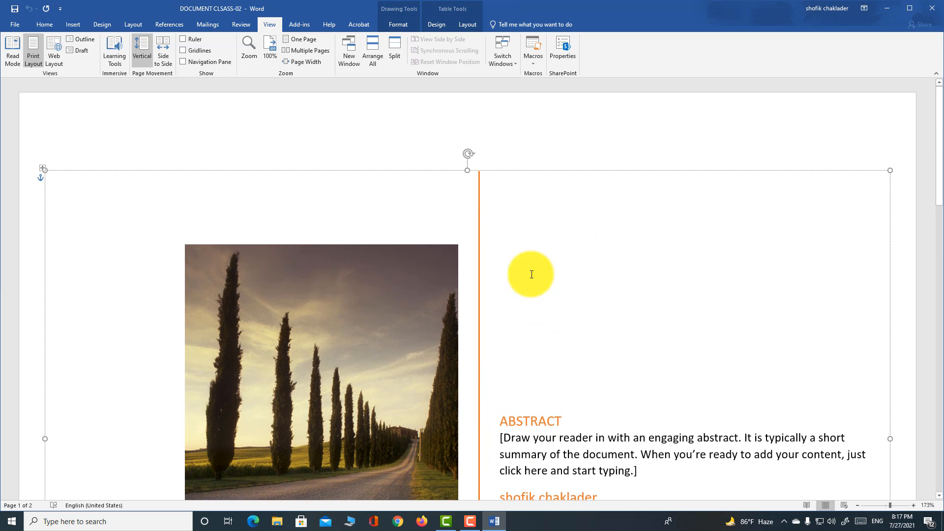
click(516, 64)
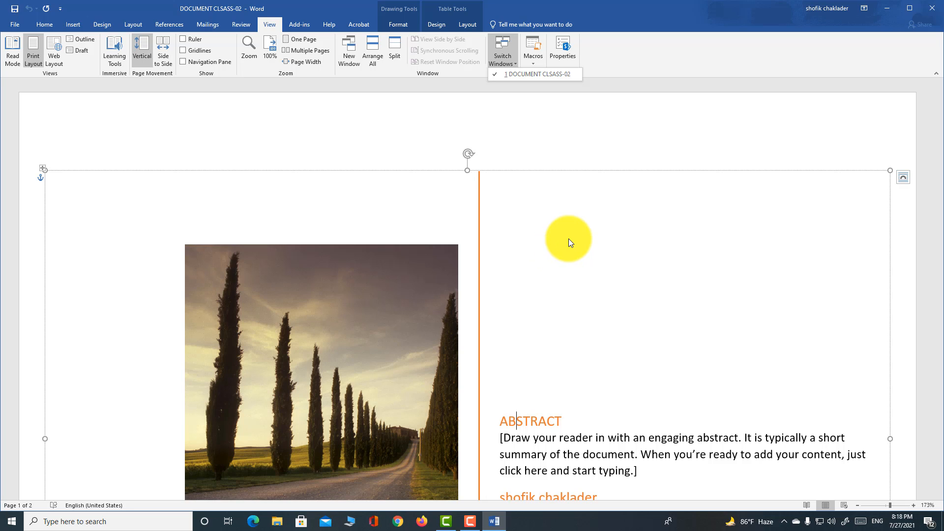
click(298, 23)
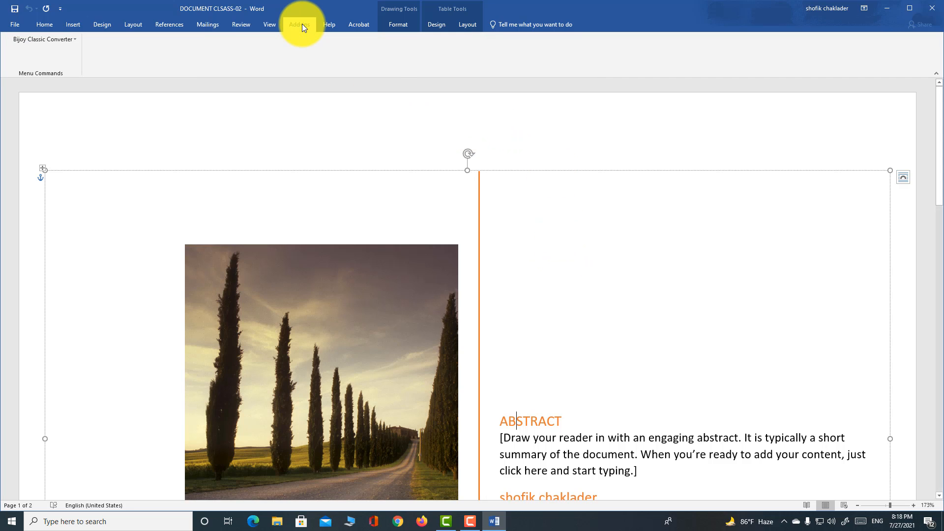
scroll(311, 38, up, 4)
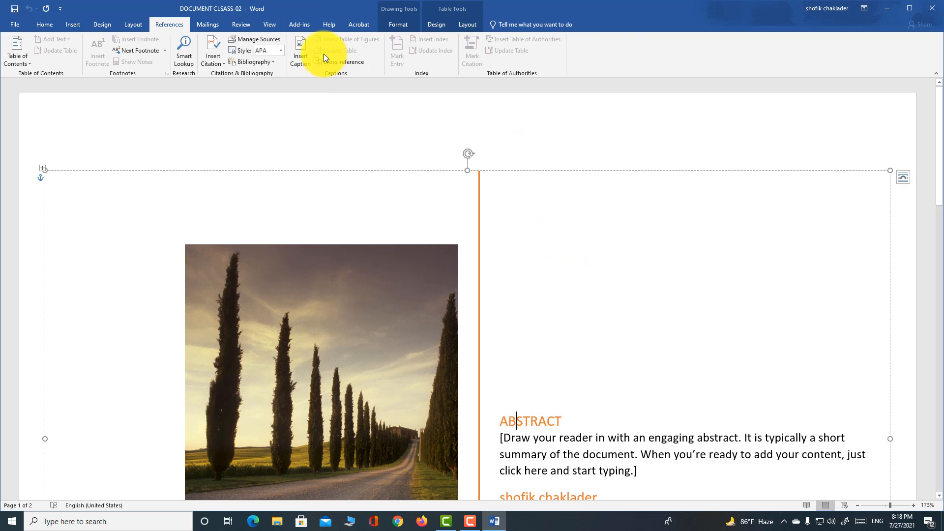
click(301, 22)
click(328, 23)
click(364, 23)
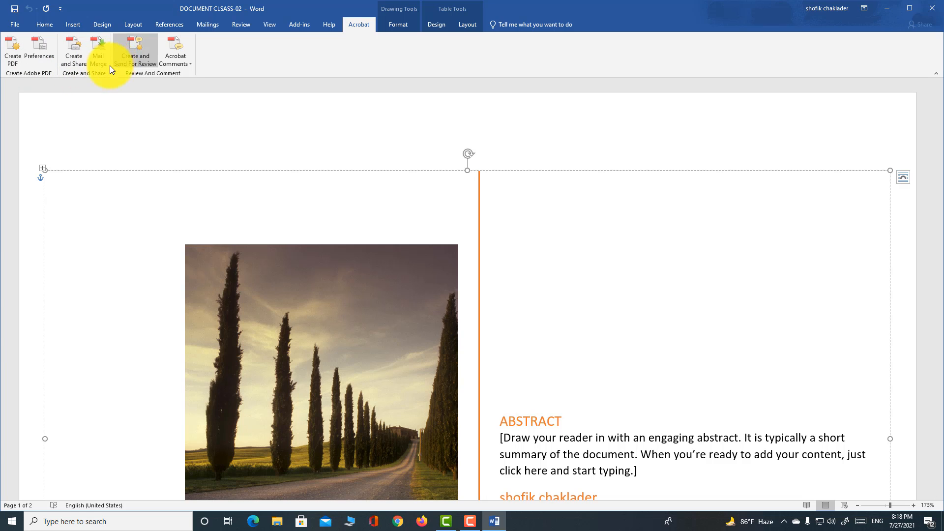
Draw a chord shape about 1.24" high and 0.57" wide beside the cover photo and apply the solid gray shape style.
click(409, 28)
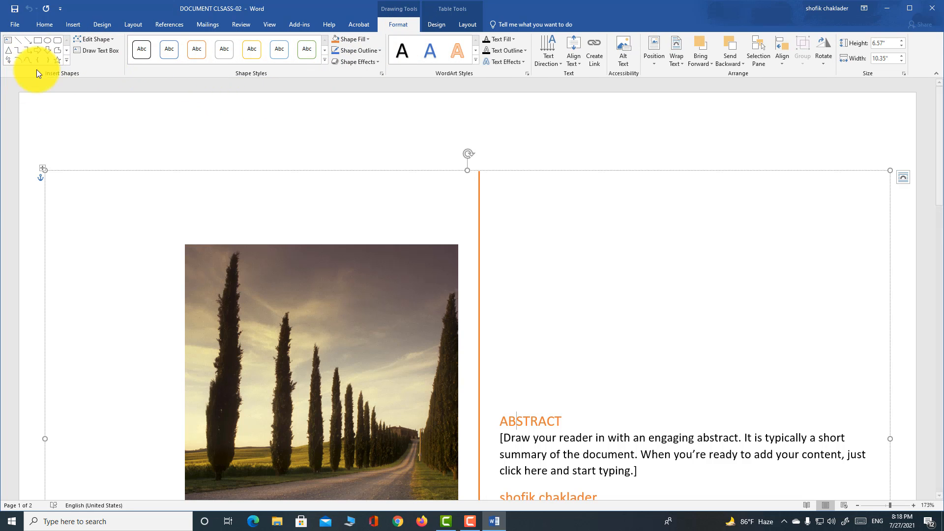
click(65, 52)
click(65, 52)
click(65, 52)
click(65, 52)
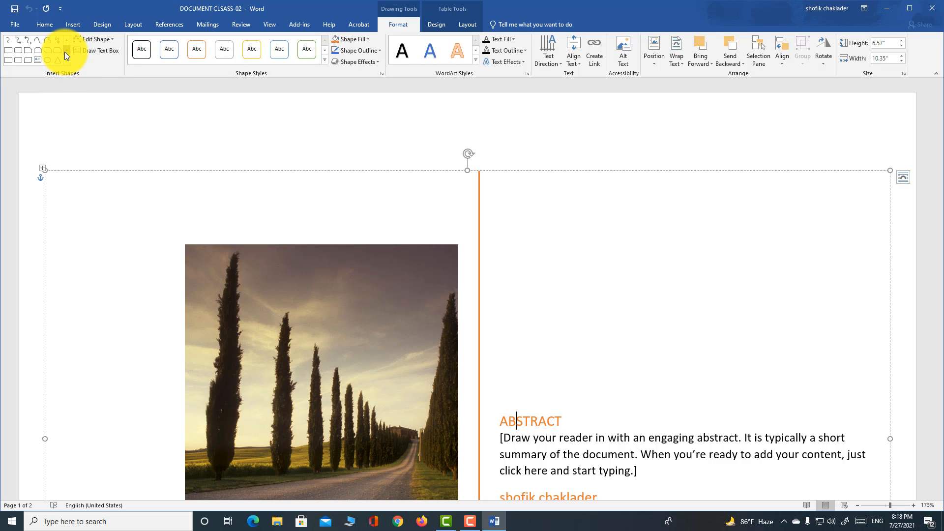
click(65, 51)
click(65, 52)
click(65, 52)
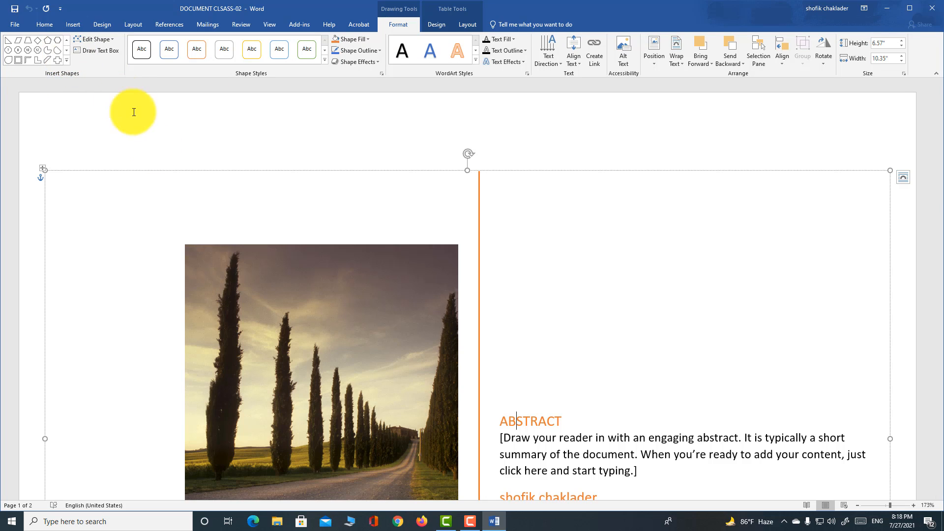
click(58, 51)
drag(74, 192, 120, 294)
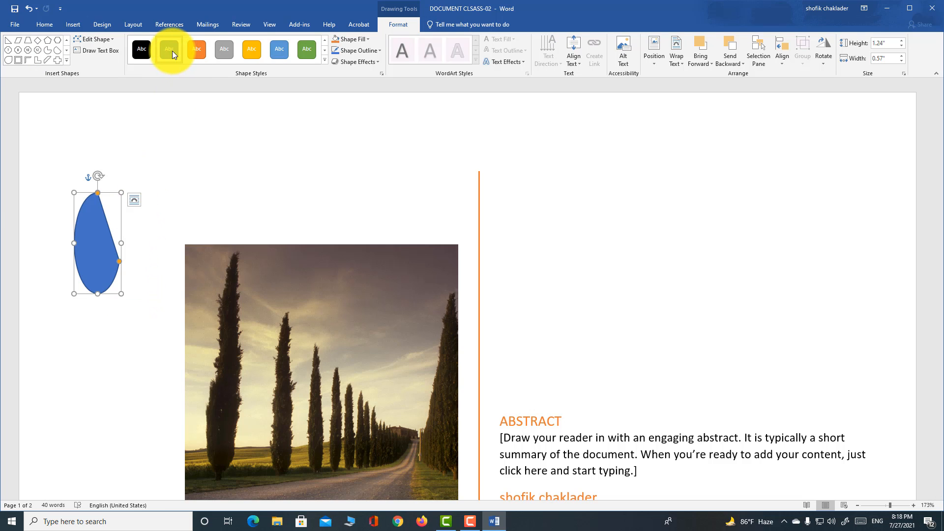
click(224, 49)
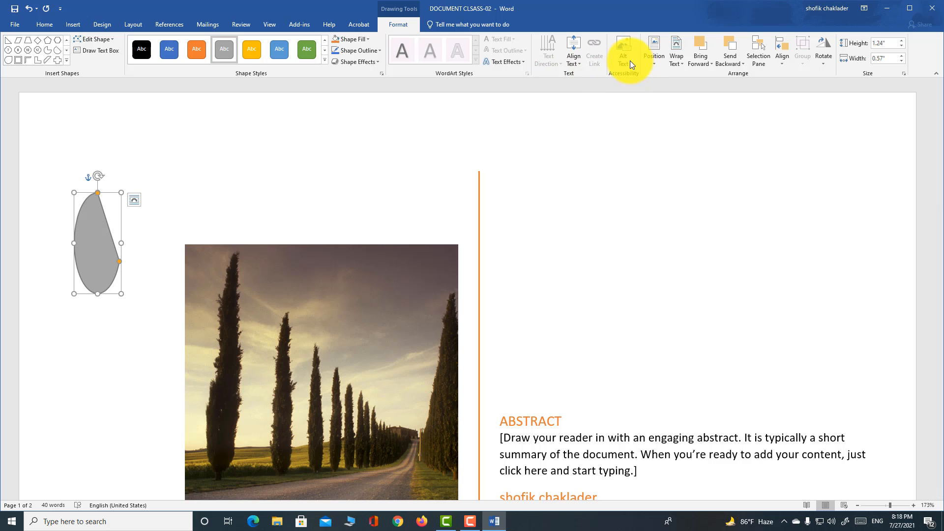
Check the shape's rotation options without applying any, and minimize the document window.
click(825, 63)
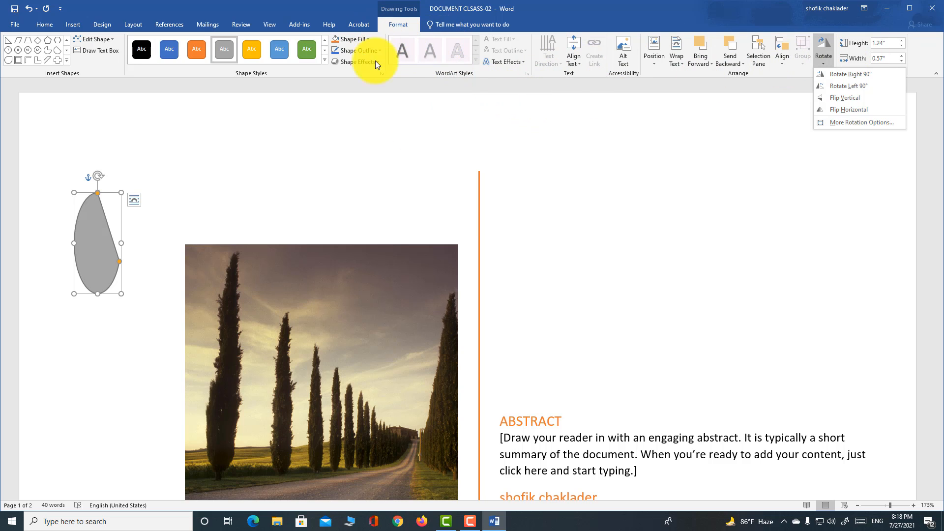
click(627, 211)
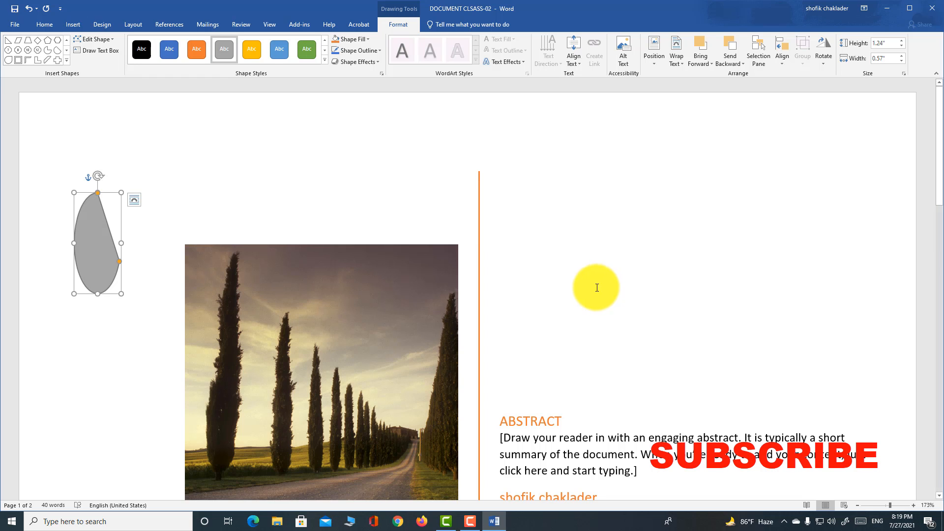
click(886, 7)
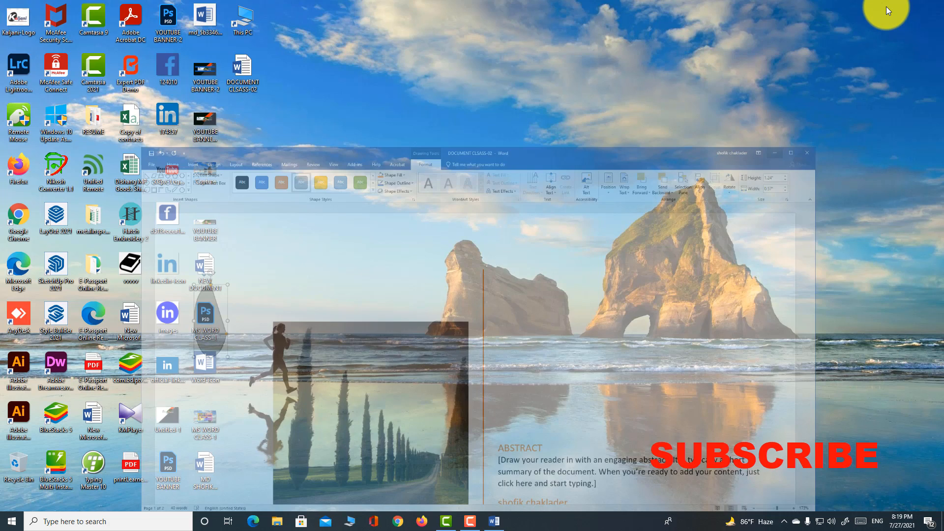